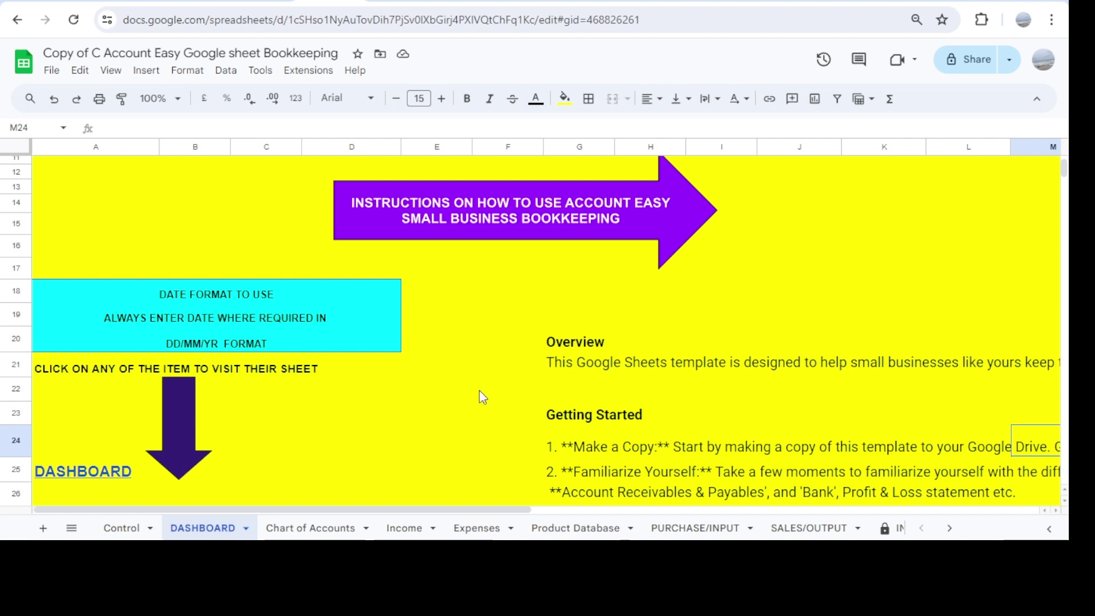
Examine the dashboard's sheet links and the usage instructions for each sheet, down to the video links
scroll(479, 390, "down", 2)
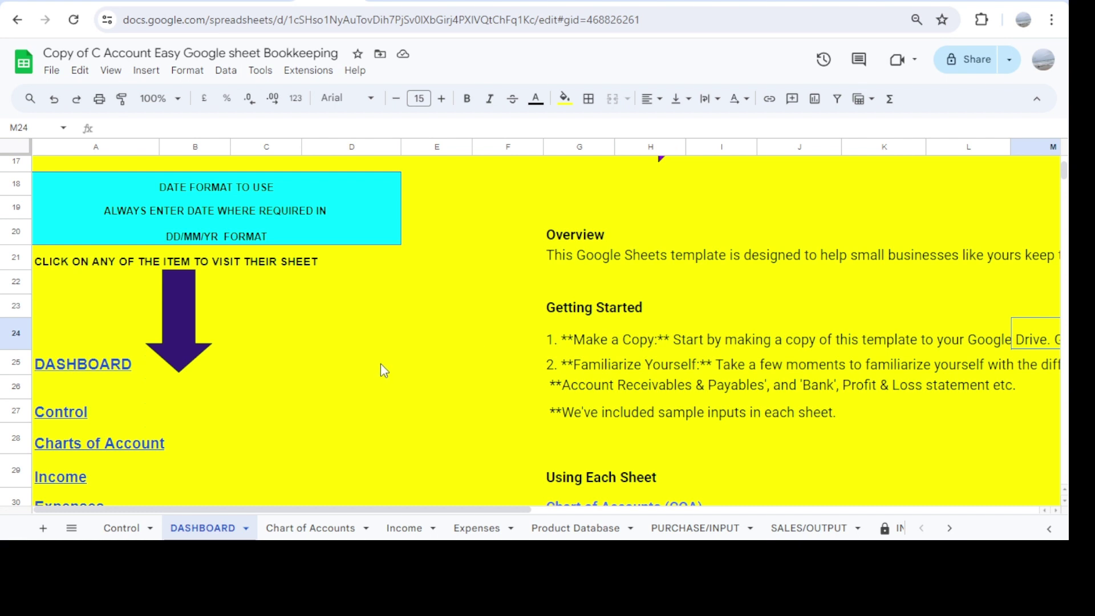
scroll(381, 365, "down", 3)
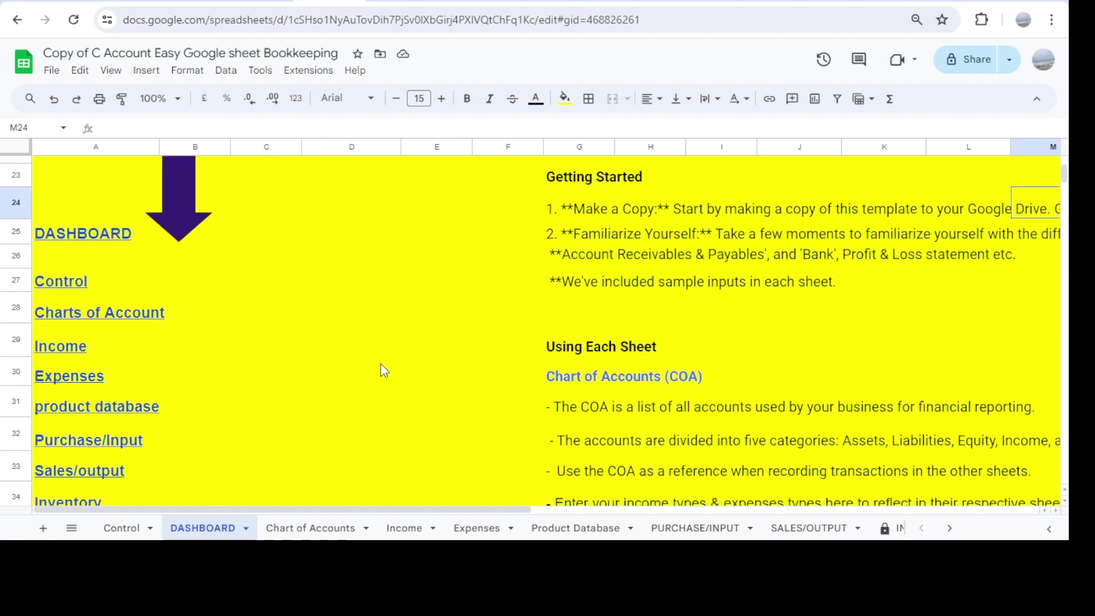
scroll(380, 365, "down", 1)
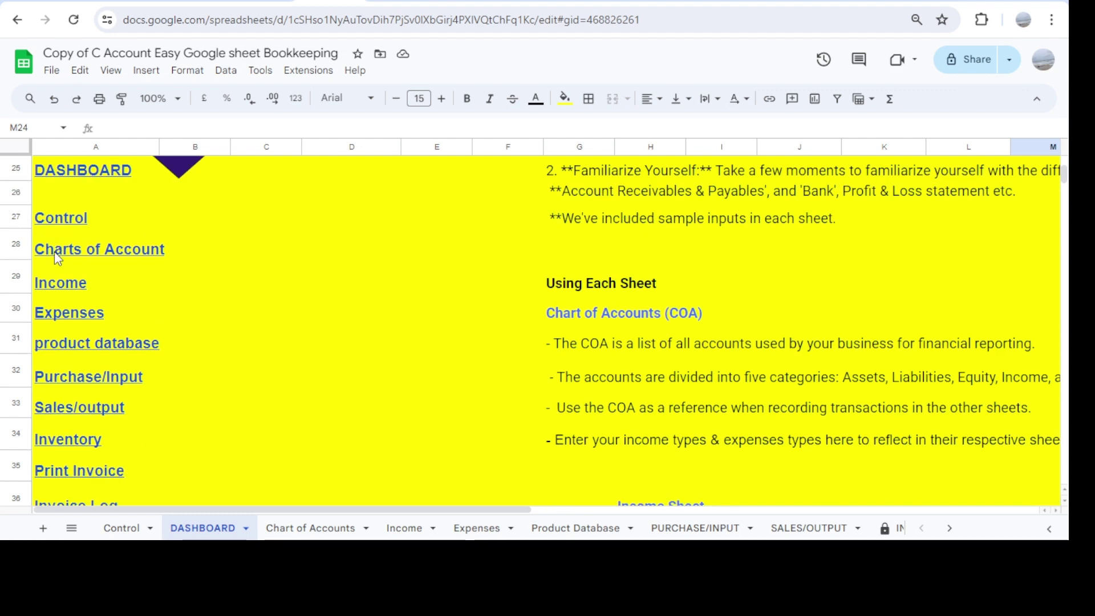
mouse_move(89, 381)
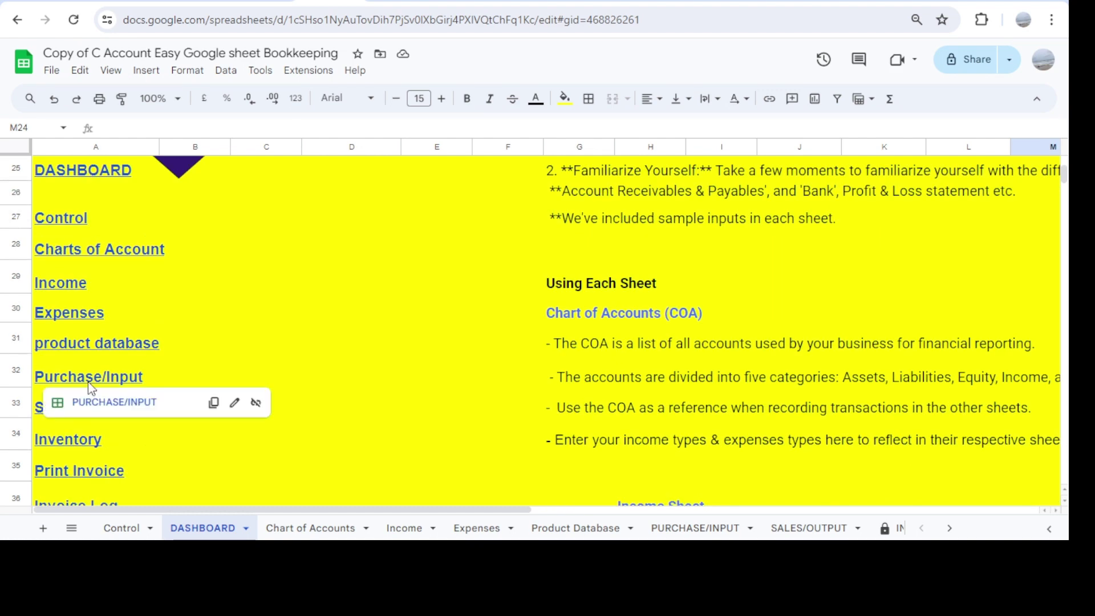
mouse_move(92, 240)
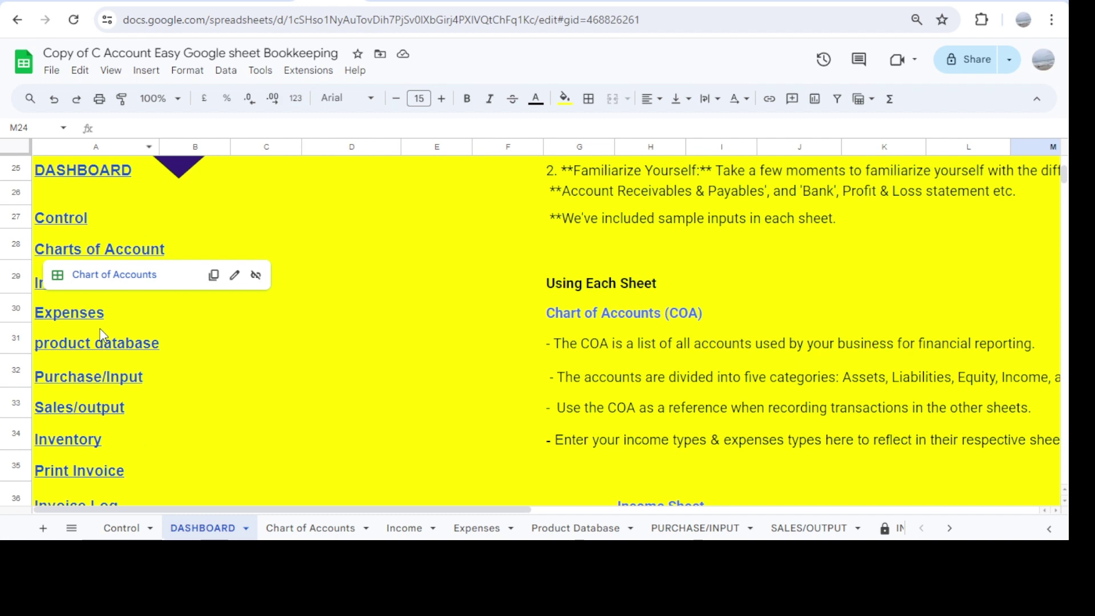
scroll(305, 372, "down", 5)
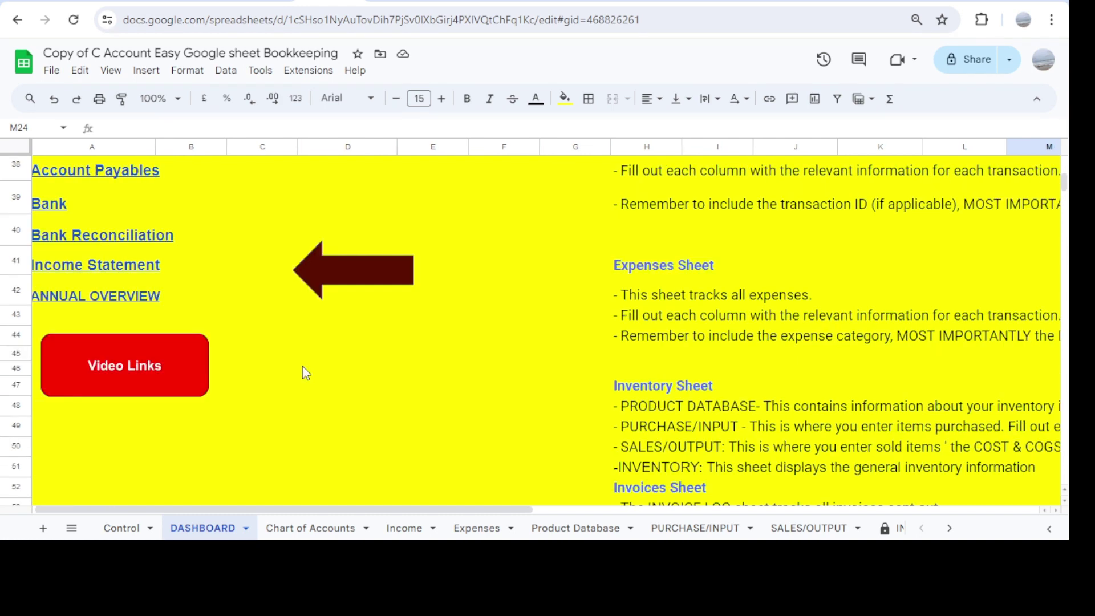
scroll(304, 368, "up", 3)
scroll(303, 369, "down", 1)
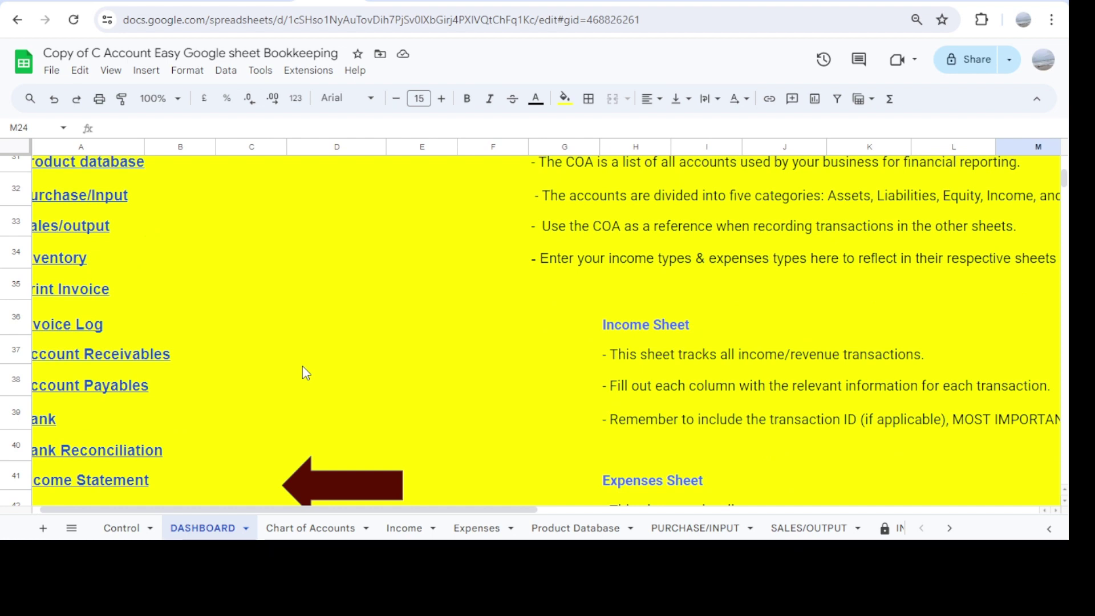
scroll(302, 367, "down", 3)
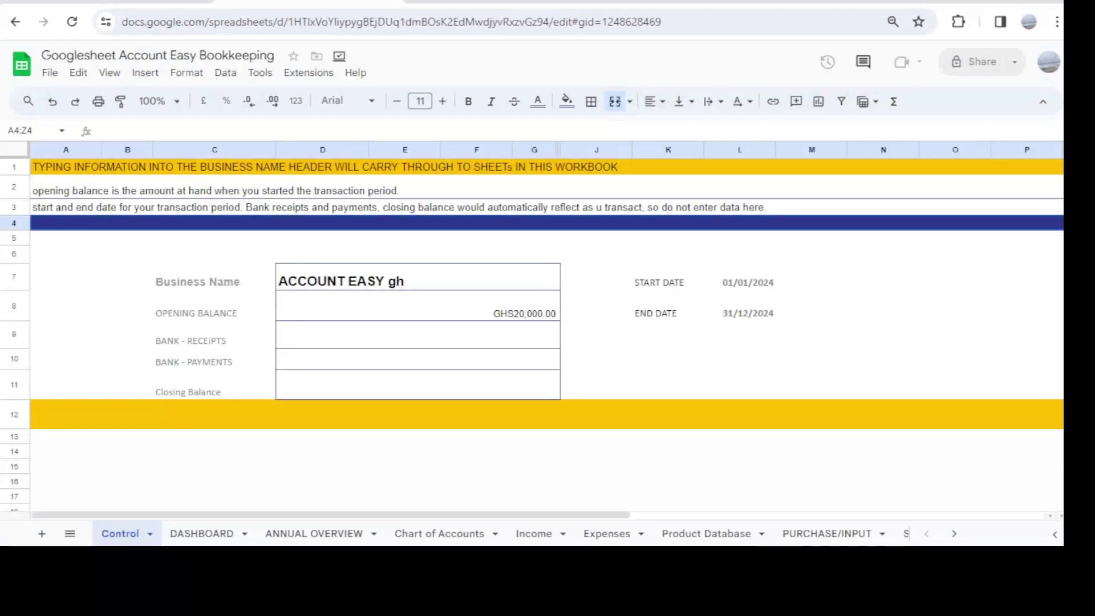
Replace the business name on the Control sheet with "business name"
left_click(962, 341)
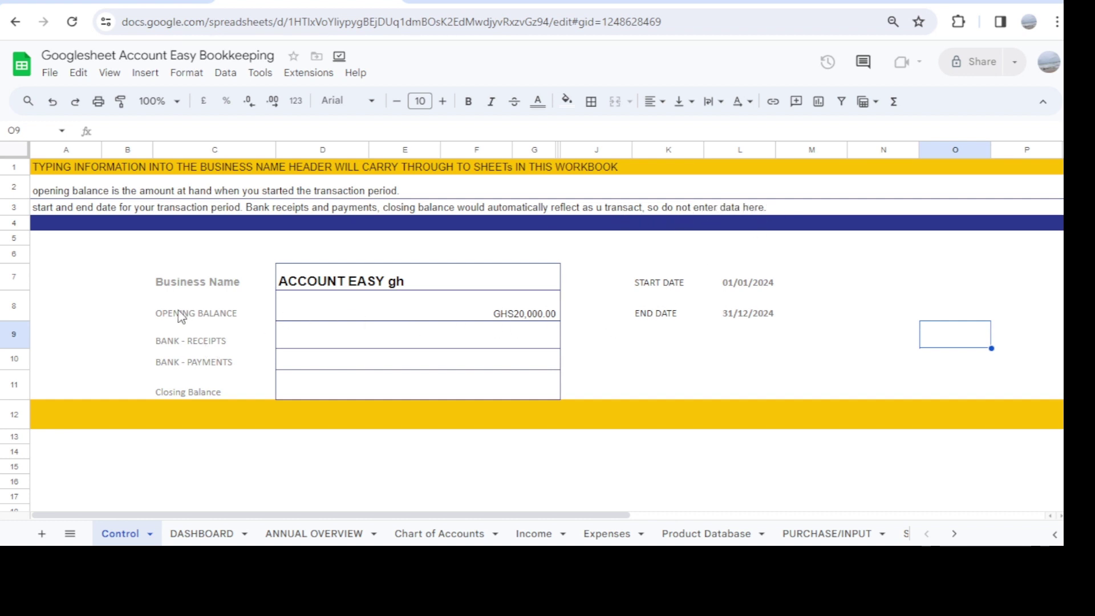
left_click(415, 282)
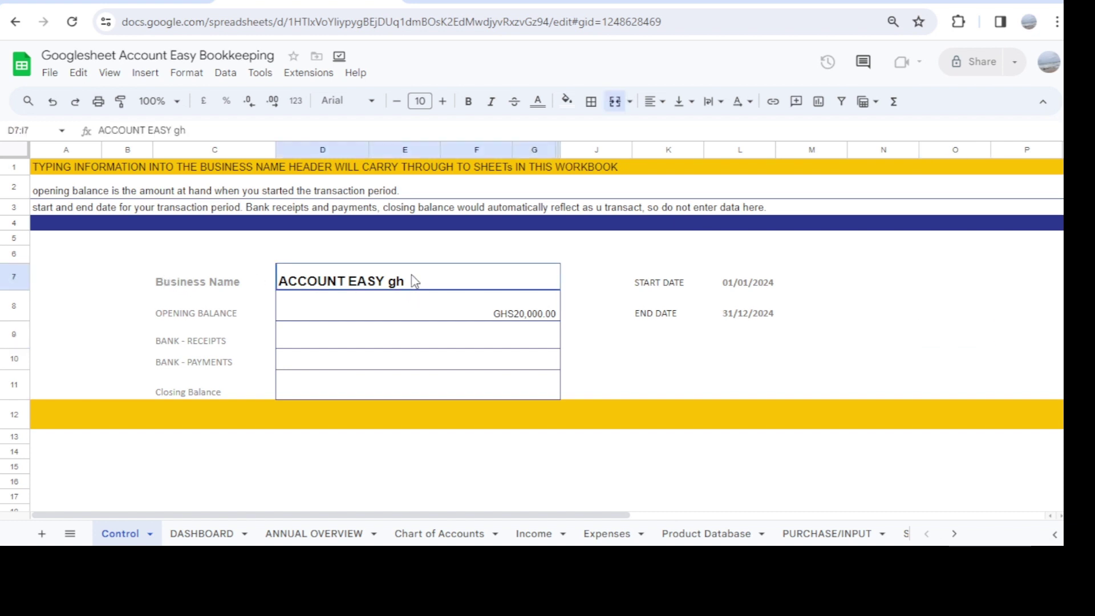
double_click(414, 281)
key("BackSpace")
key("BackSpace")
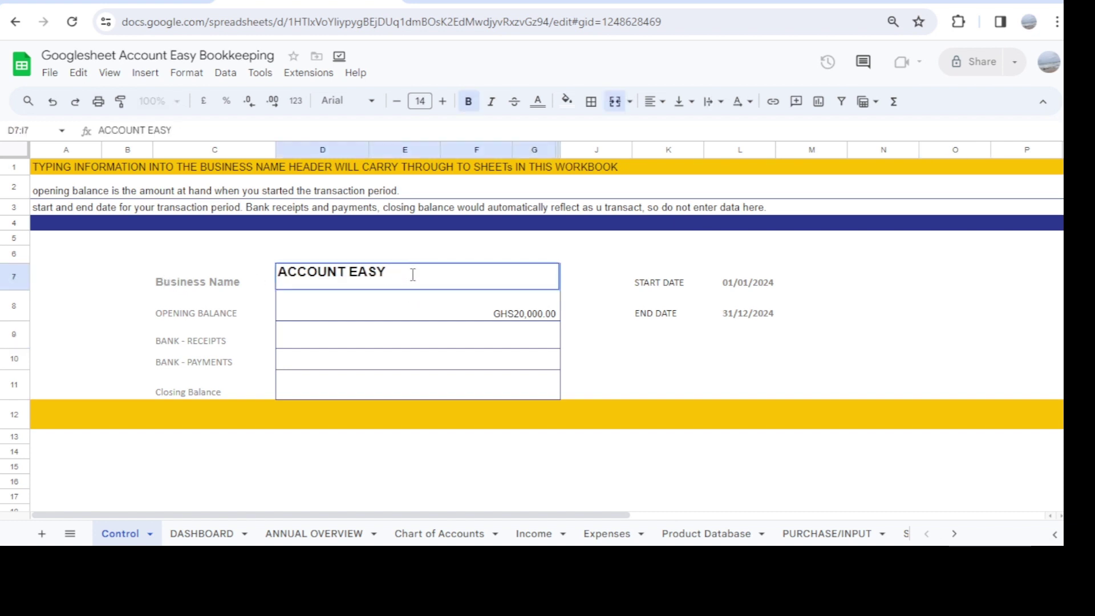
key("BackSpace")
key("BackSpace")
key("BackSpace")
key("BackSpace")
key("BackSpace")
key("BackSpace")
key("BackSpace")
key("BackSpace")
key("BackSpace")
key("BackSpace")
key("BackSpace")
key("BackSpace")
type("bus")
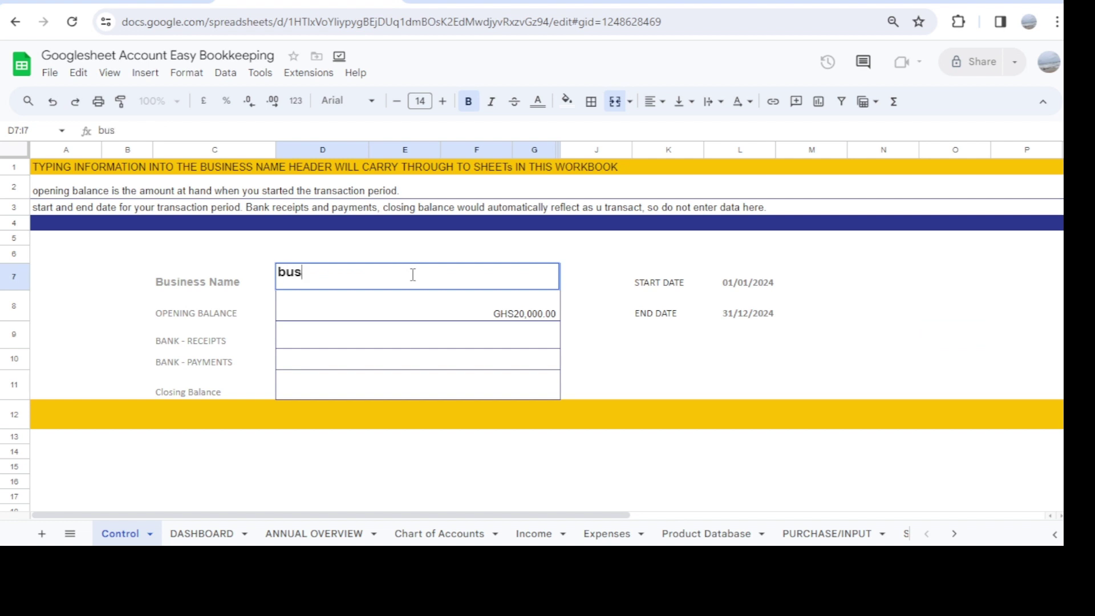
type("iness nam")
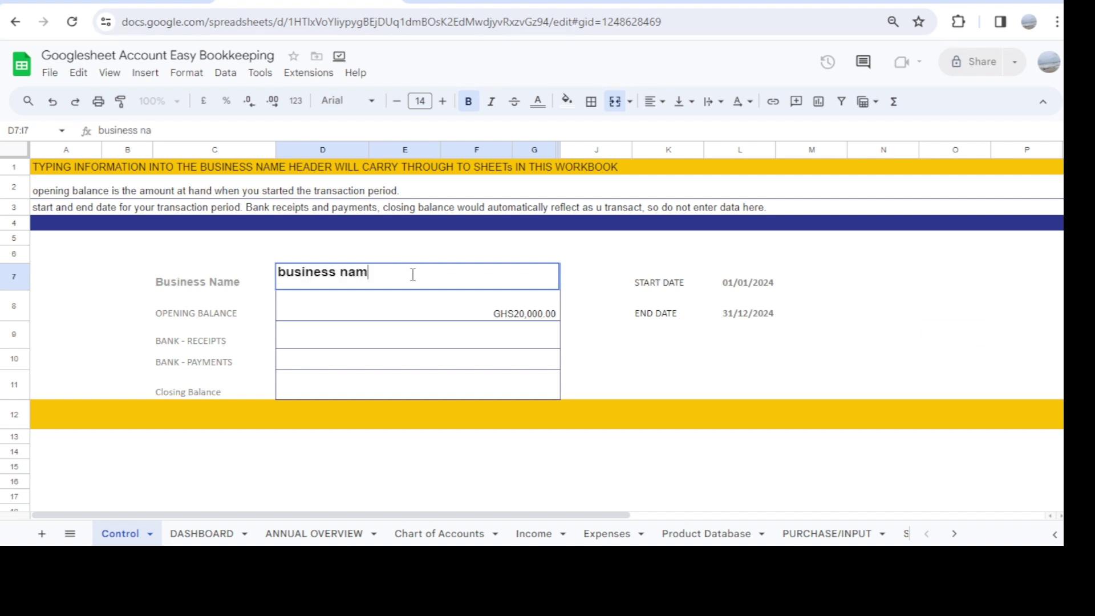
type("e")
key("Return")
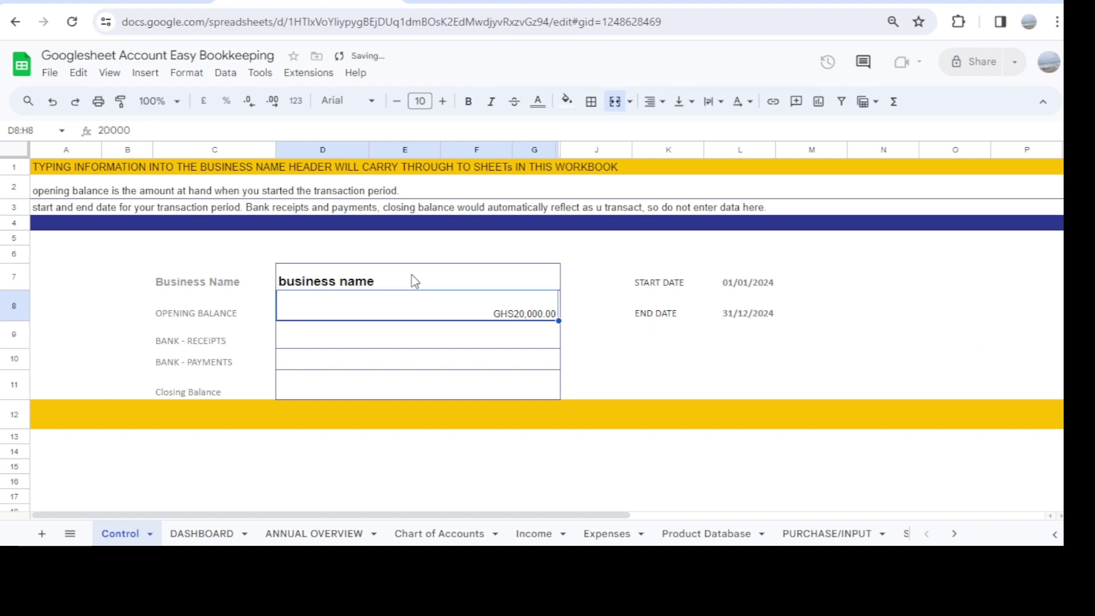
Set the opening balance on the Control sheet to 10,000
double_click(541, 313)
key("BackSpace")
key("BackSpace")
key("BackSpace")
key("BackSpace")
key("BackSpace")
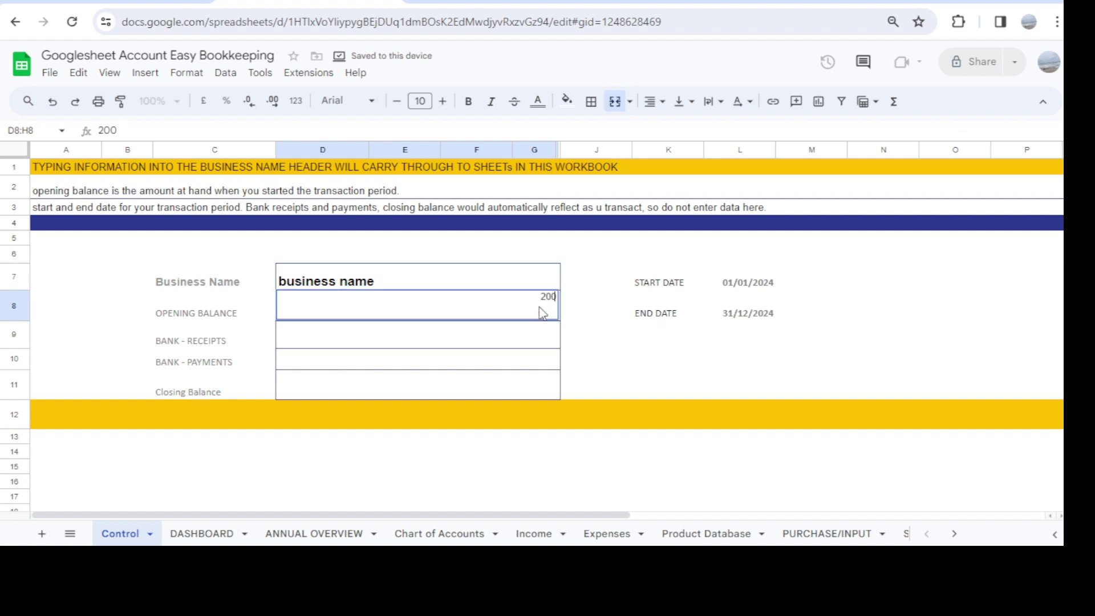
type("10,0")
type("00")
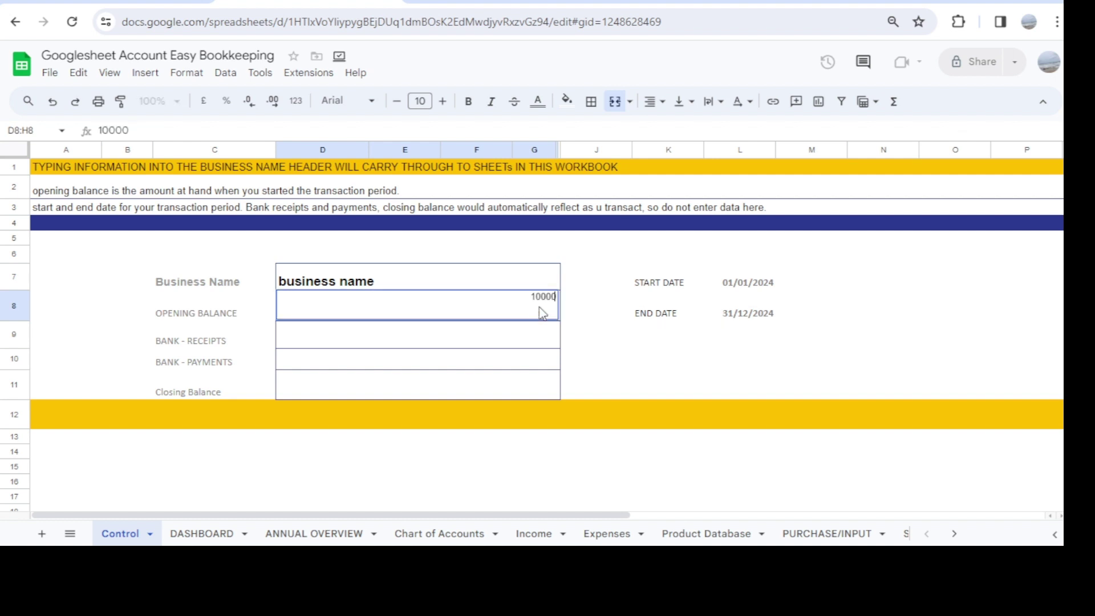
key("Return")
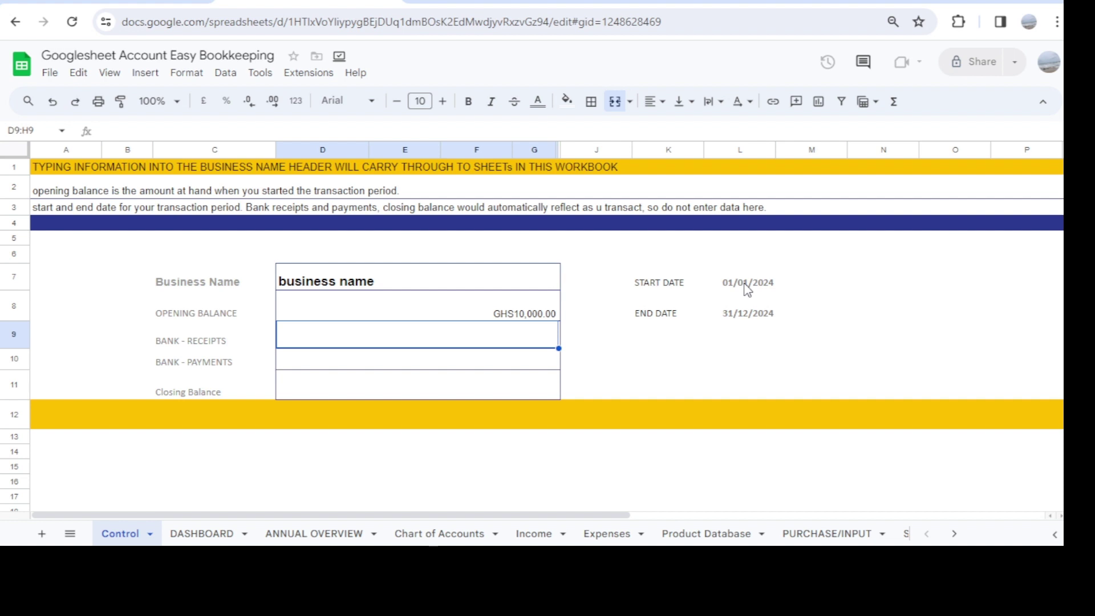
Set the transaction period on the Control sheet to start on 01/01/2024 and end on 31/12/2024
double_click(747, 285)
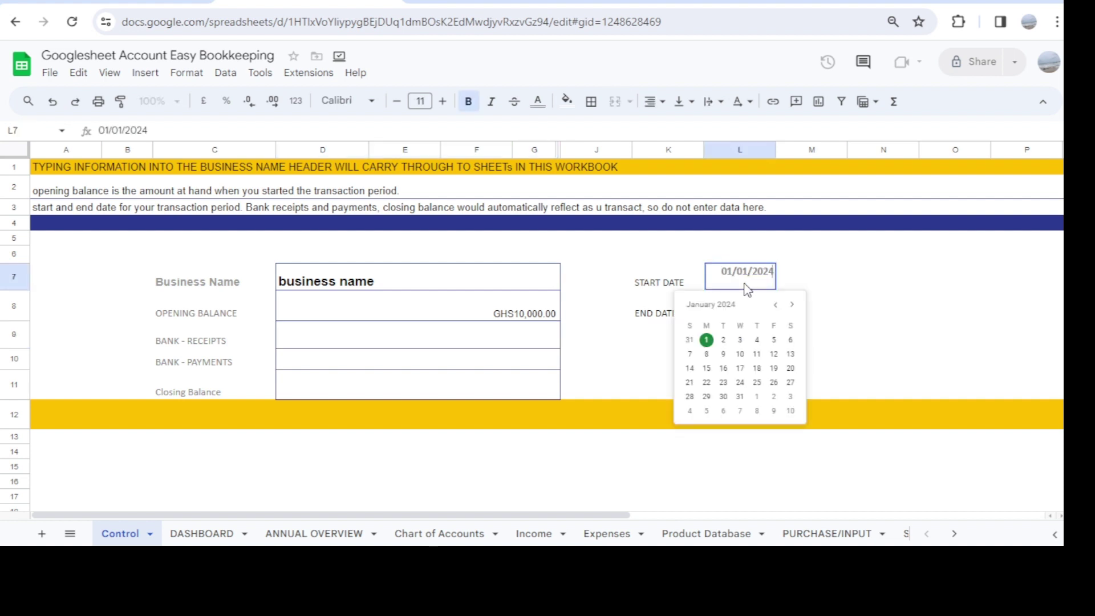
left_click(707, 341)
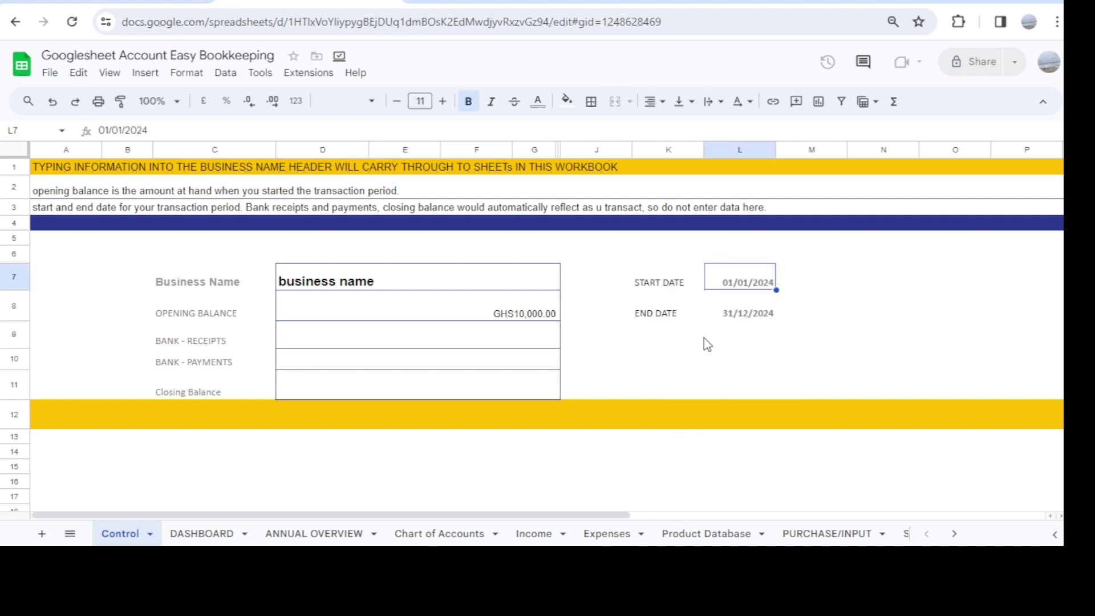
double_click(753, 316)
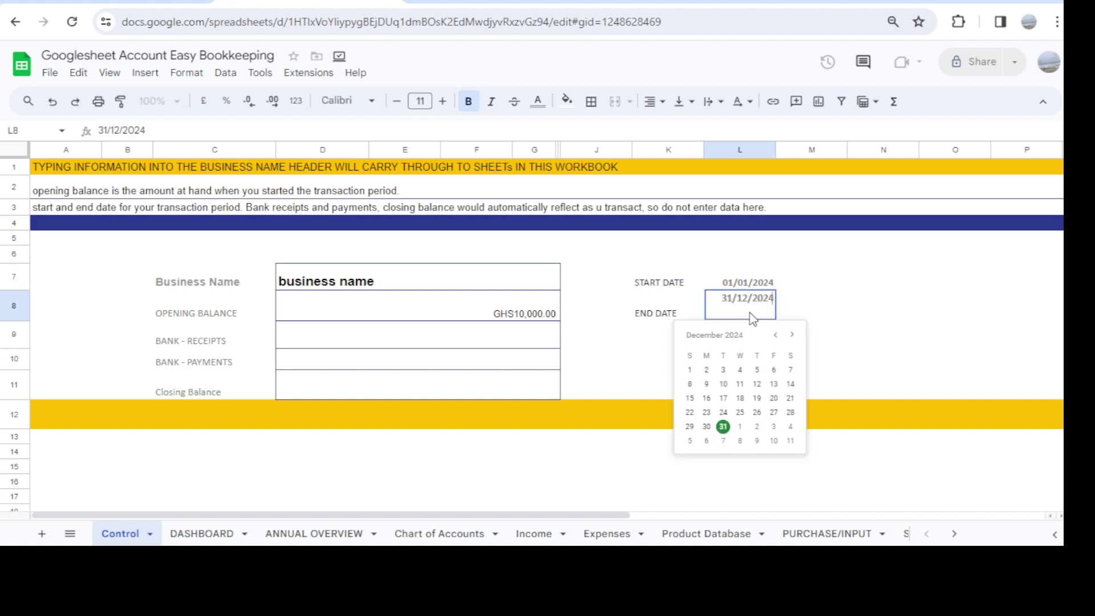
left_click(724, 428)
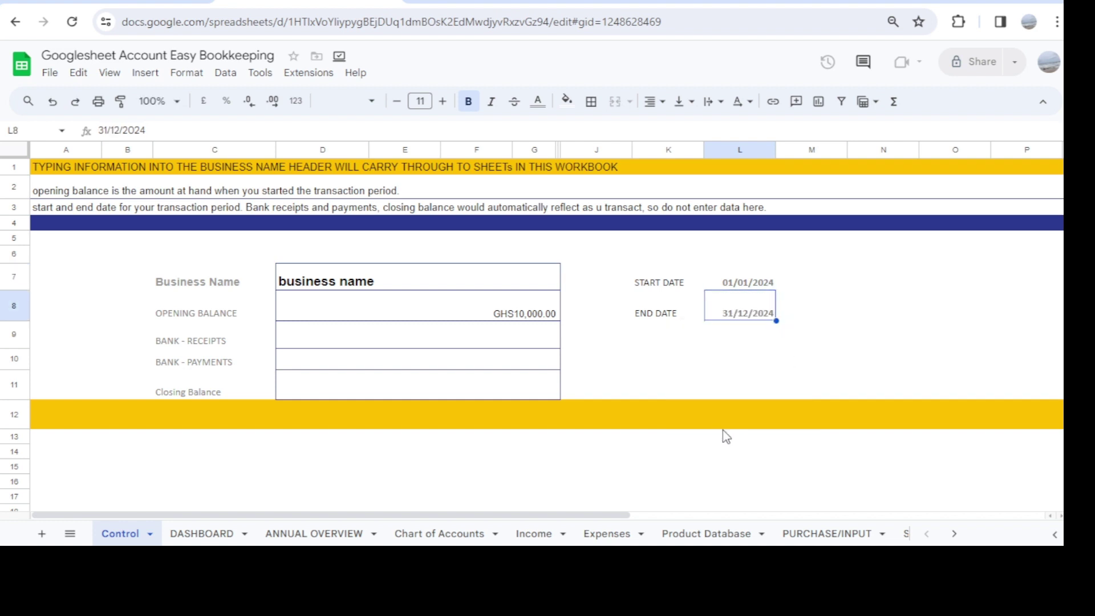
left_click(758, 287)
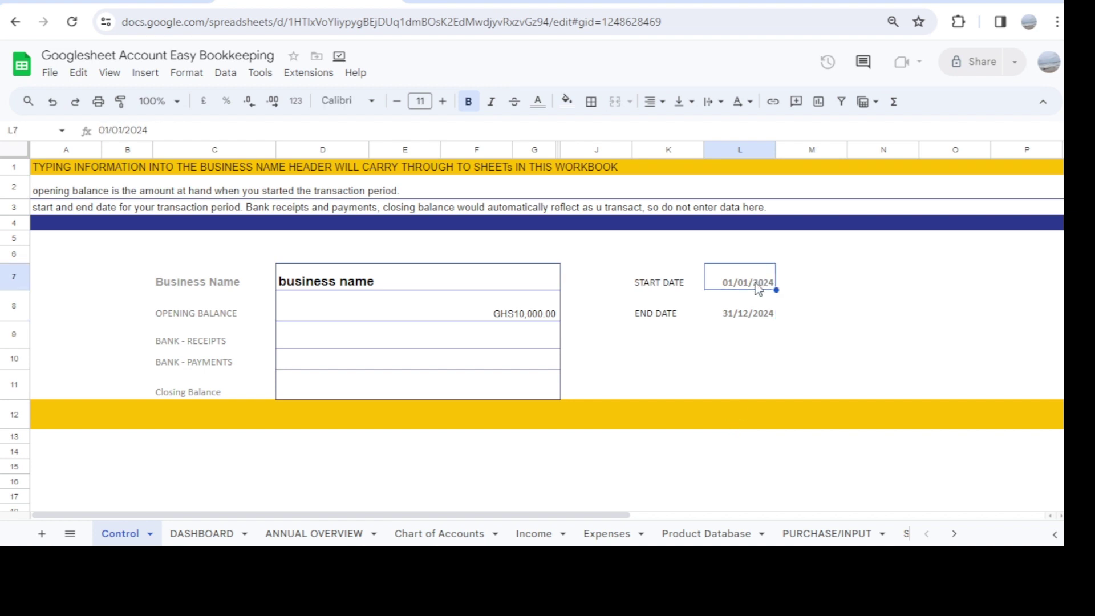
double_click(759, 287)
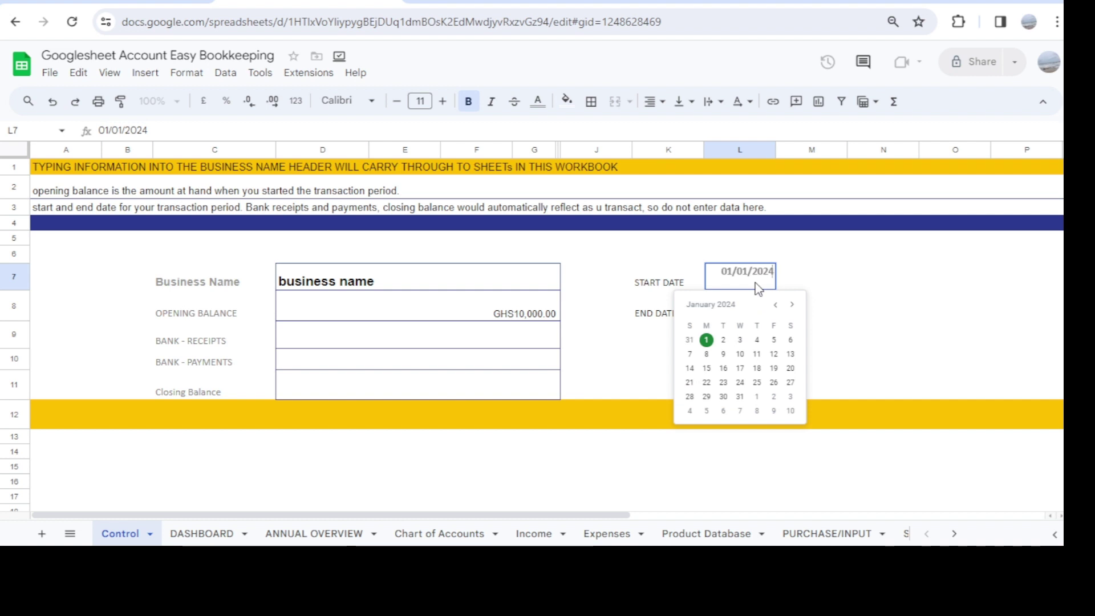
left_click(796, 284)
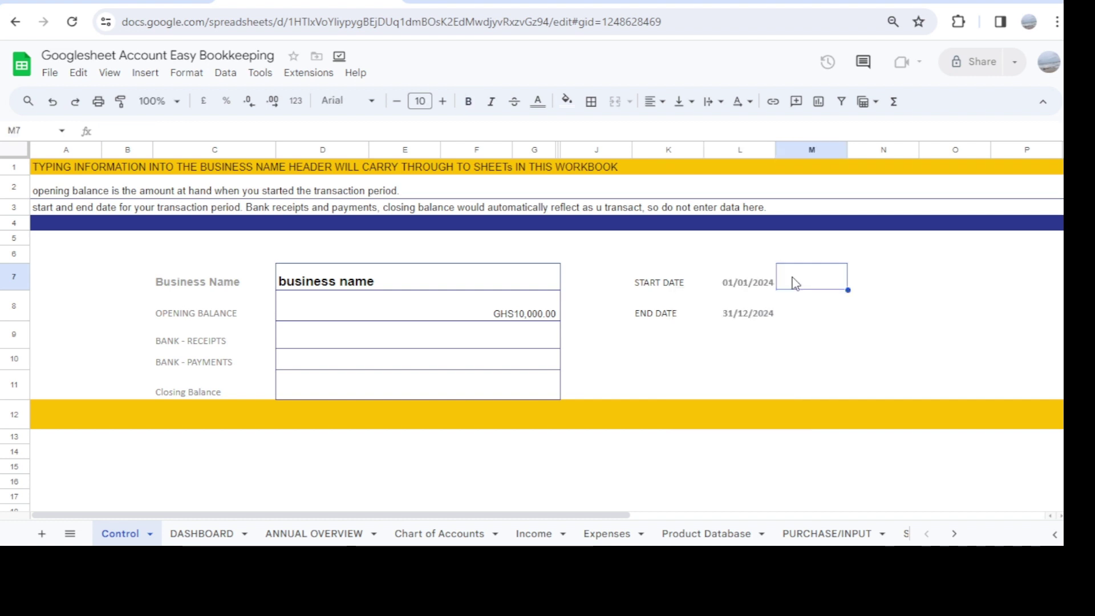
double_click(746, 319)
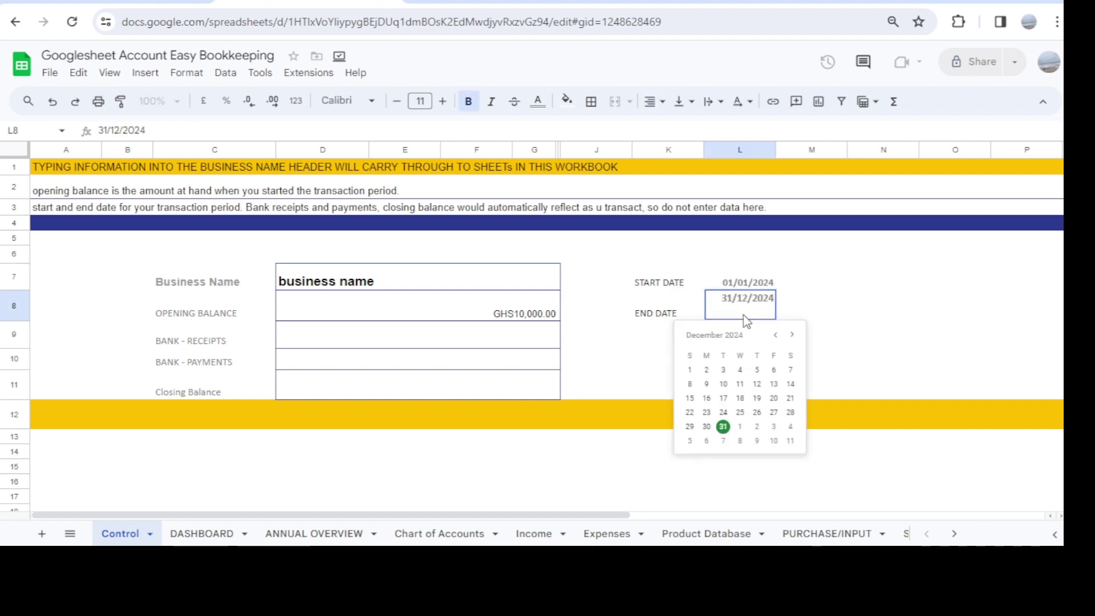
left_click(793, 307)
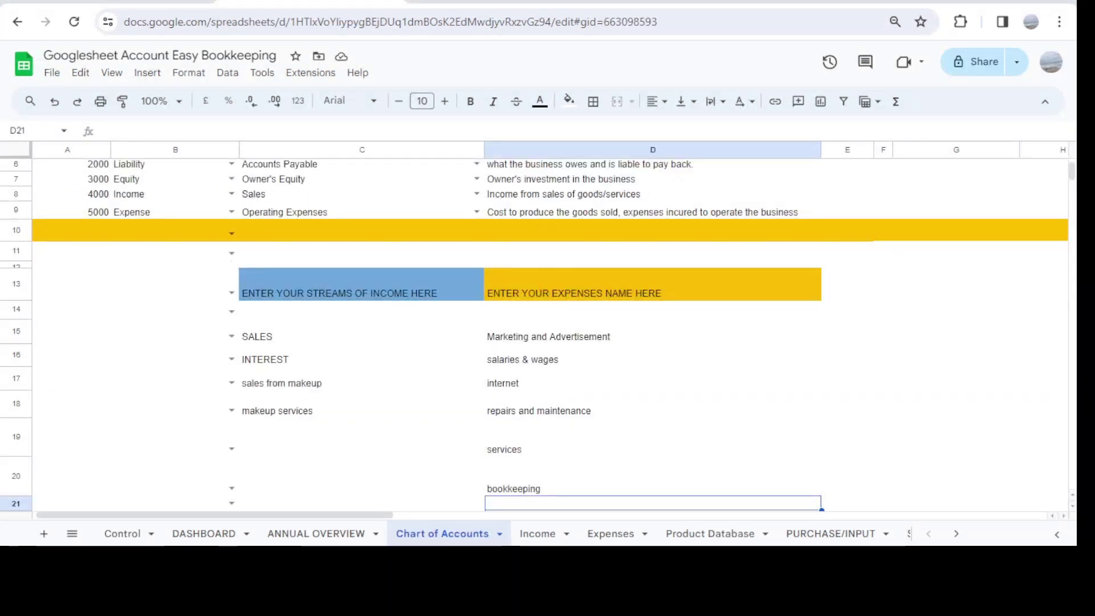
Clear "makeup services" and "sales from makeup" from the income streams list on the Chart of Accounts sheet
left_click(971, 365)
scroll(972, 370, "up", 3)
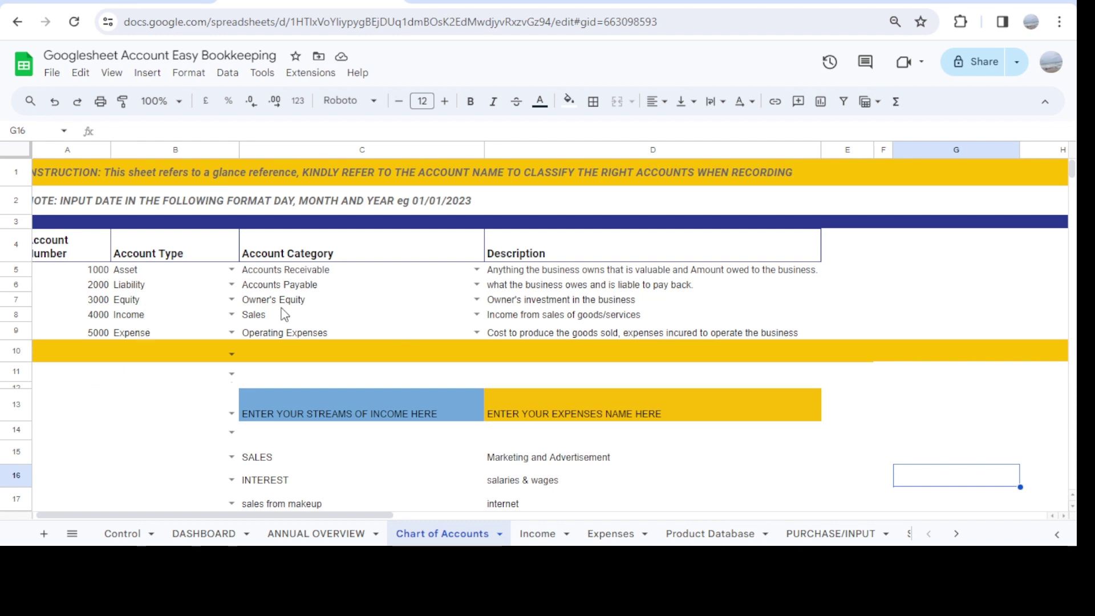
scroll(388, 385, "down", 3)
scroll(387, 388, "down", 3)
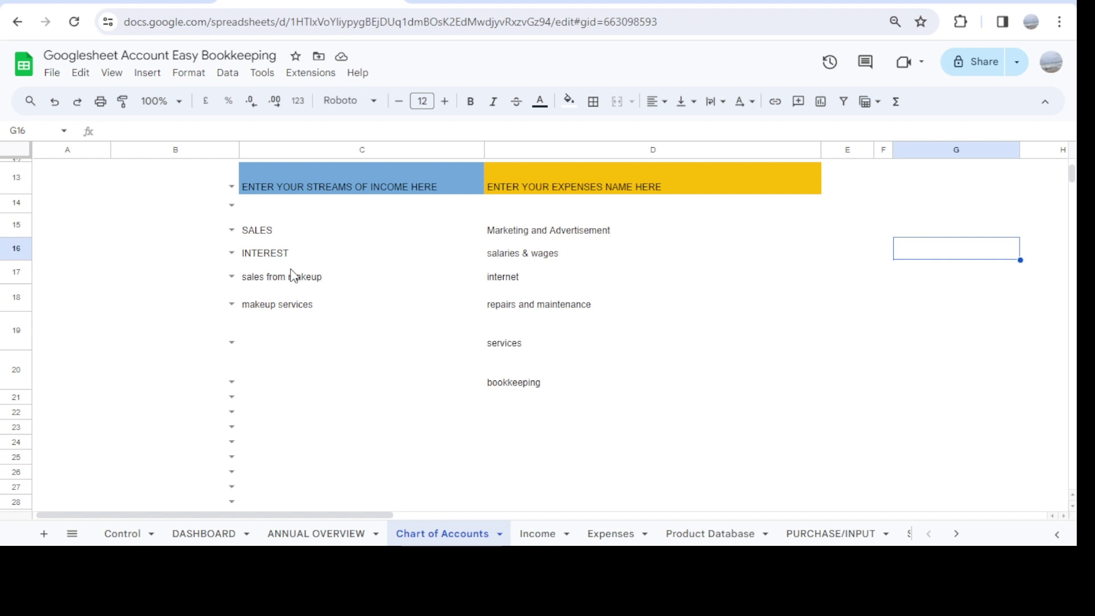
left_click(270, 327)
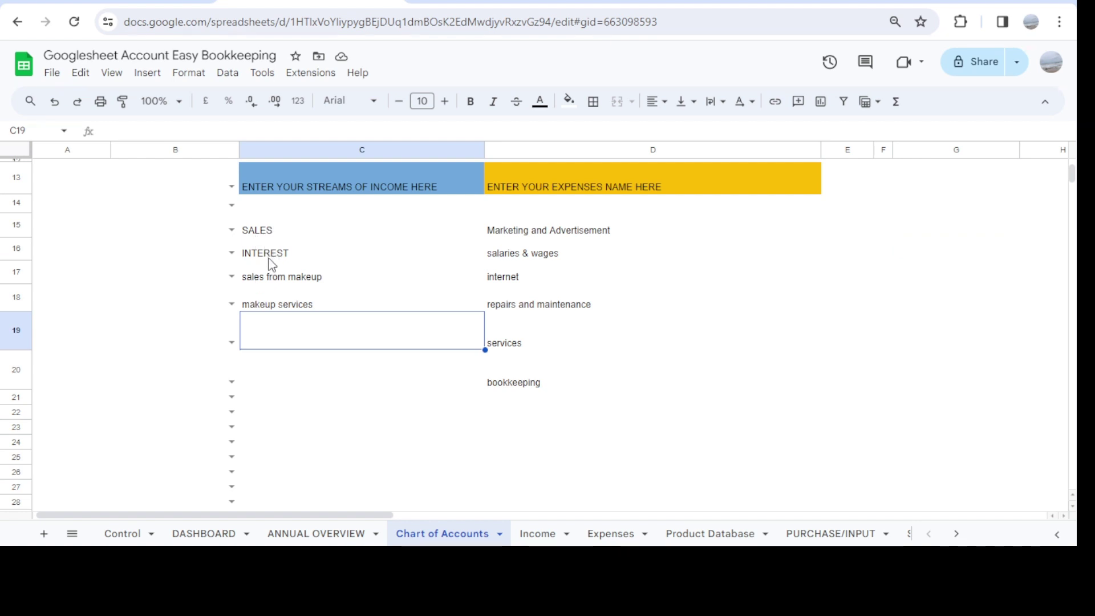
double_click(273, 333)
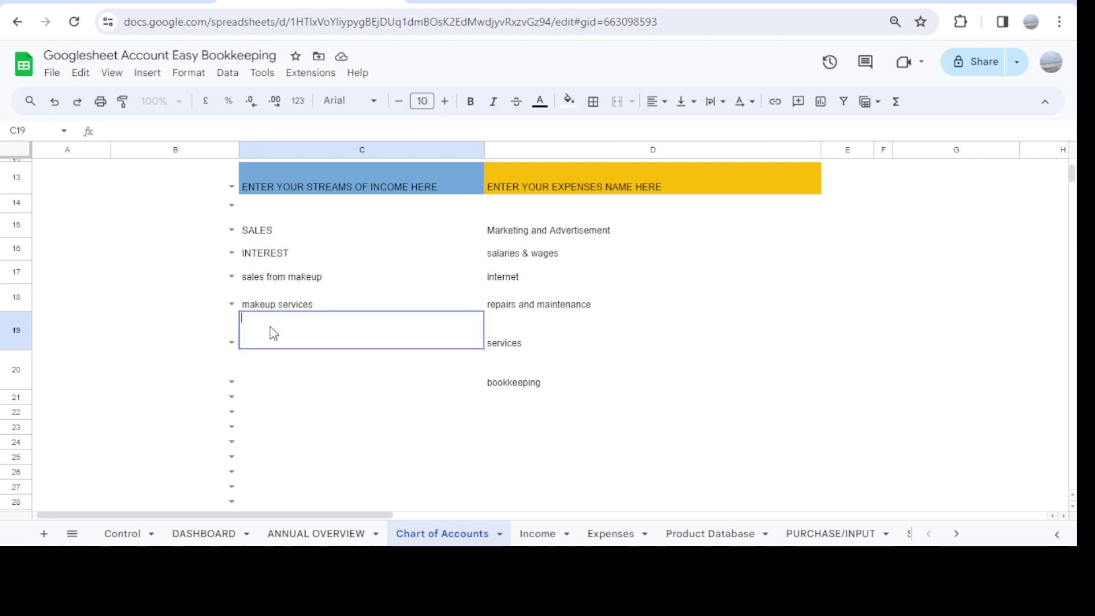
left_click(275, 308)
key("Delete")
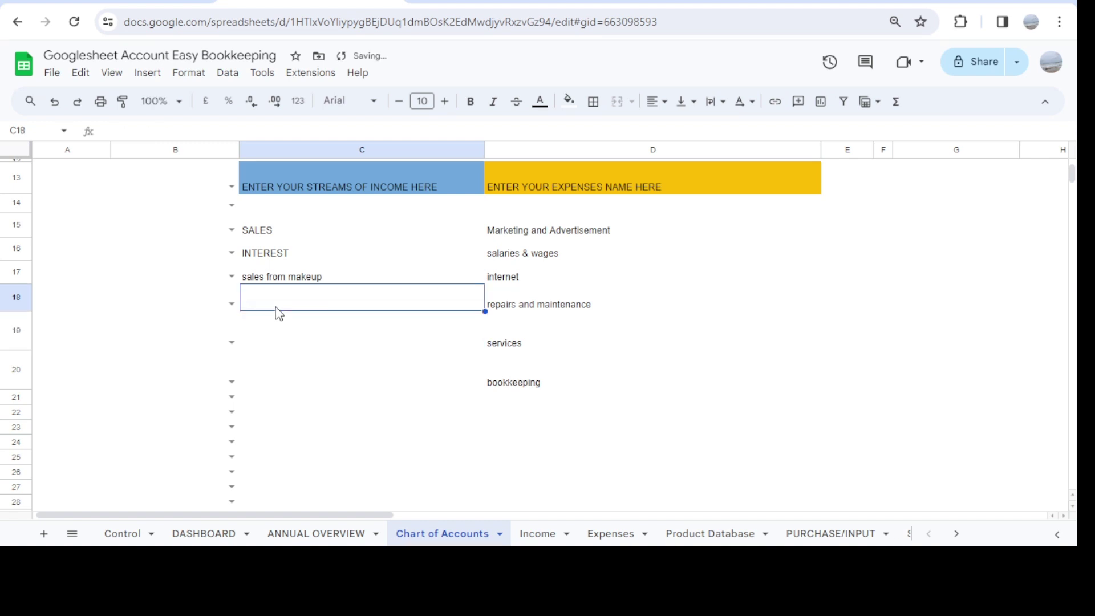
left_click(273, 279)
key("Delete")
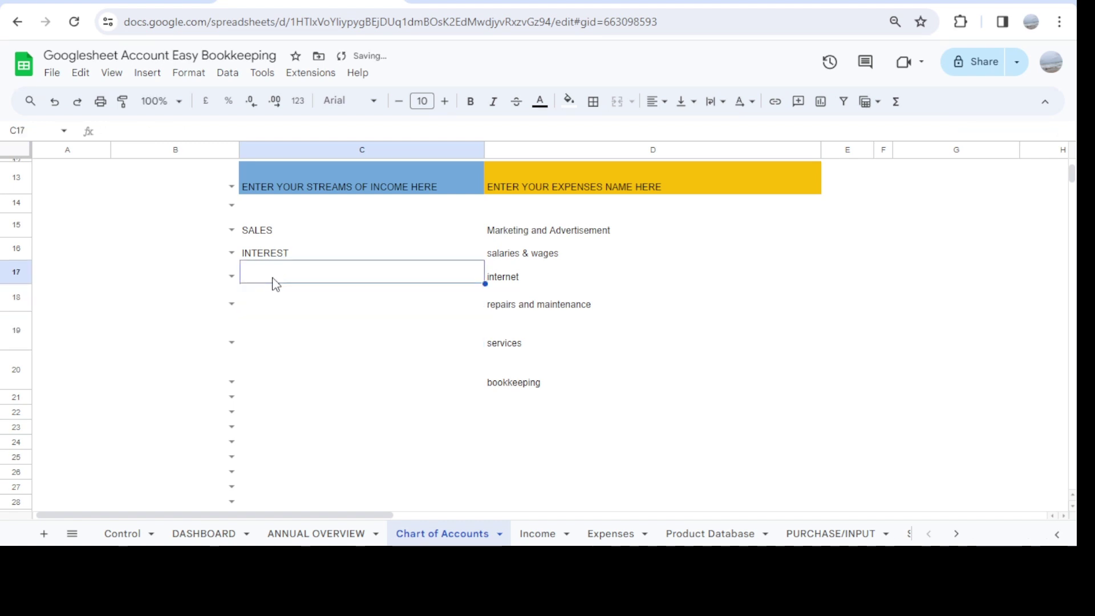
Replace the income stream below SALES on the Chart of Accounts sheet with "rent income"
left_click(265, 254)
key("Delete")
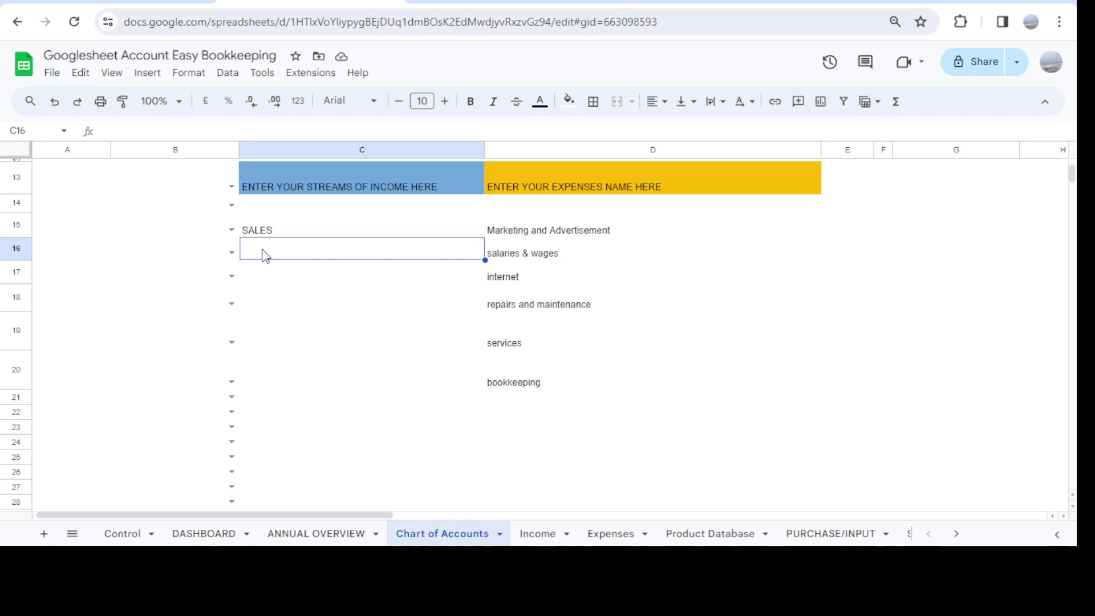
type("rent")
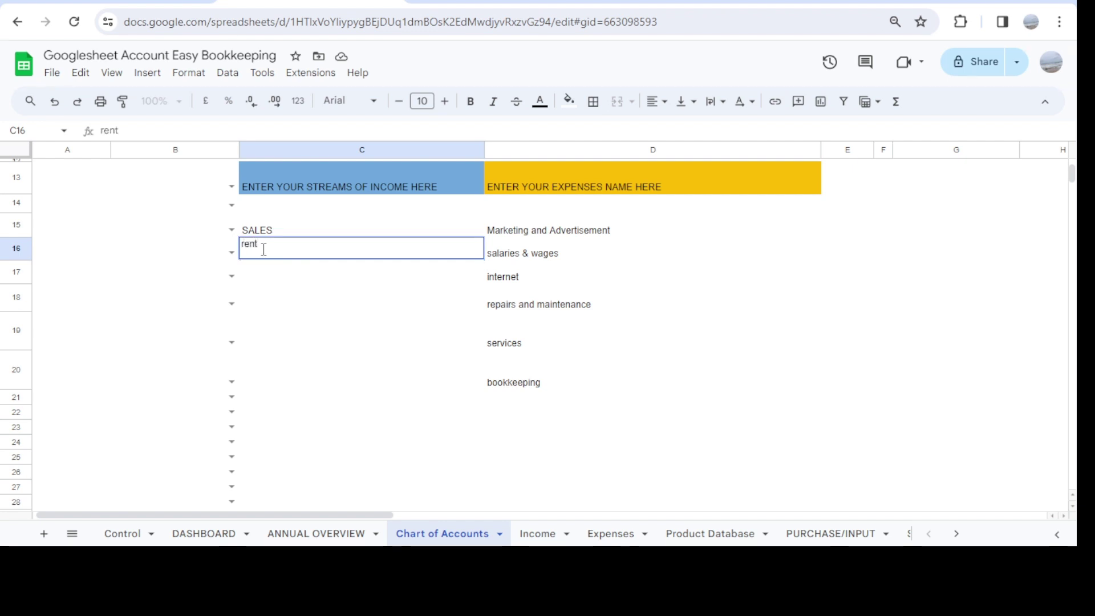
type(" income")
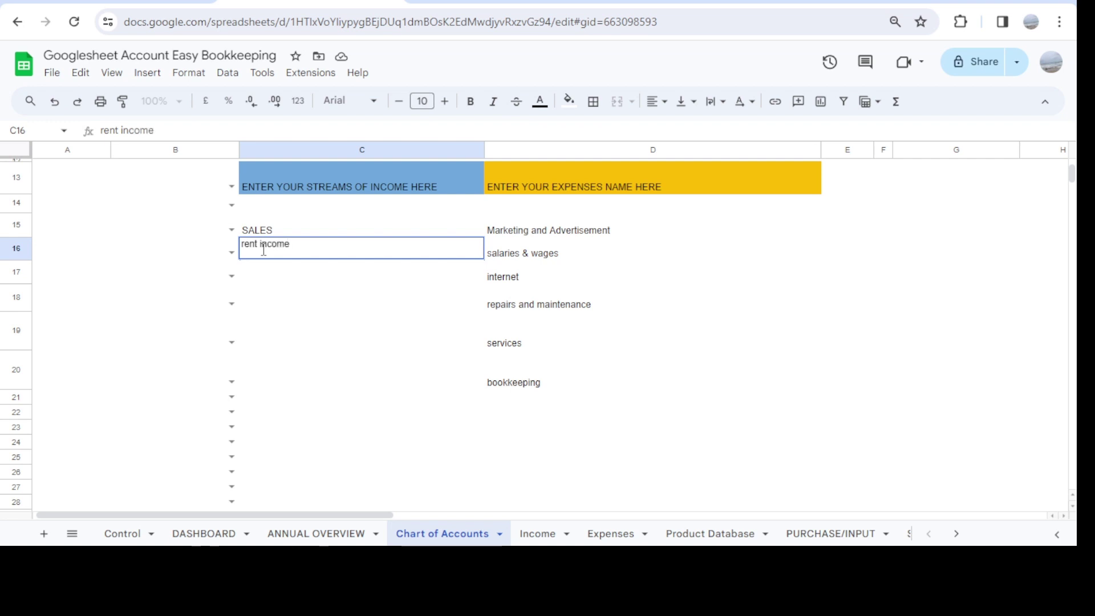
key("Return")
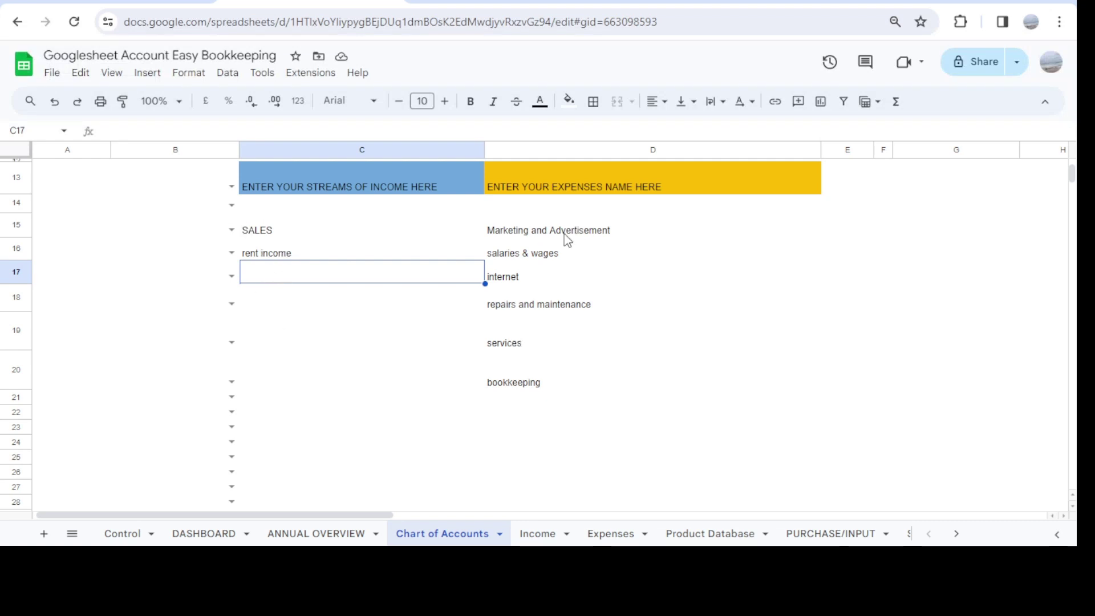
Add "example expense" in cell D22 of the expense names list on the Chart of Accounts sheet
left_click(504, 412)
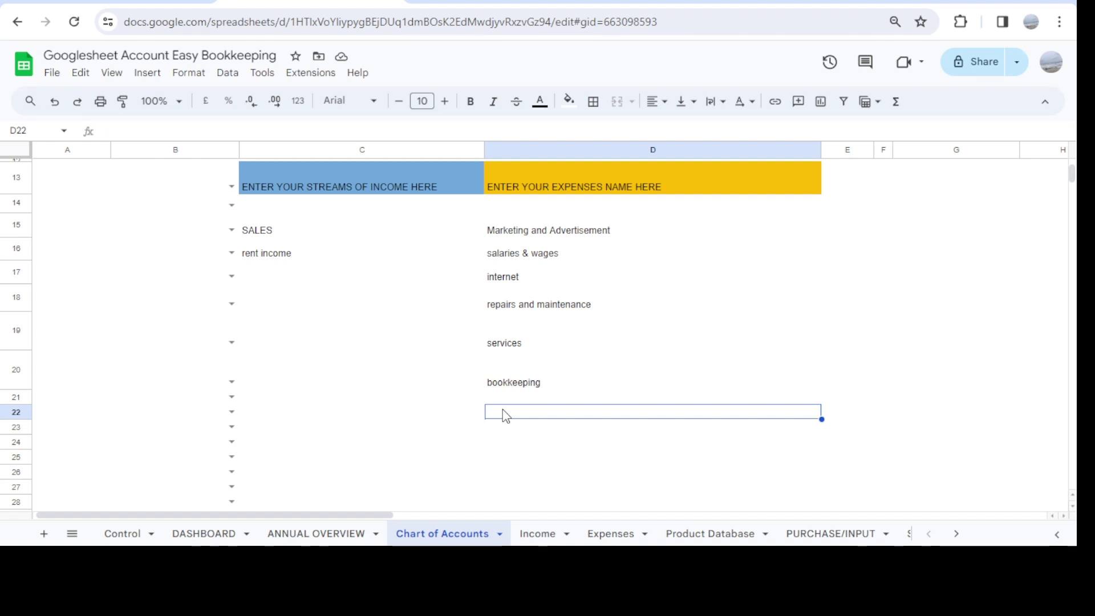
type("exa")
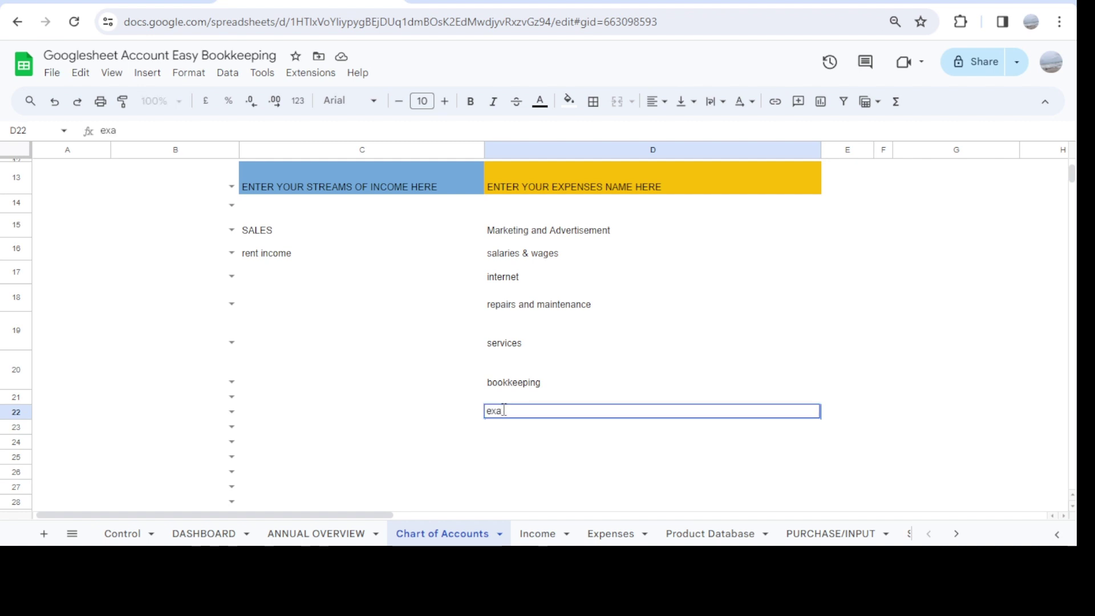
type("mple ")
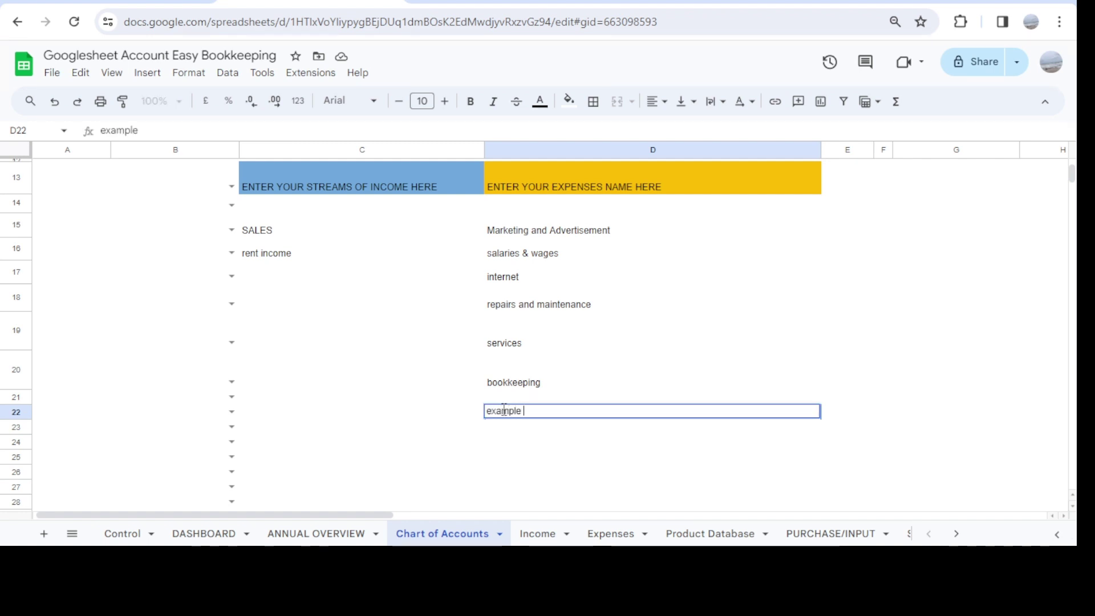
type("expe")
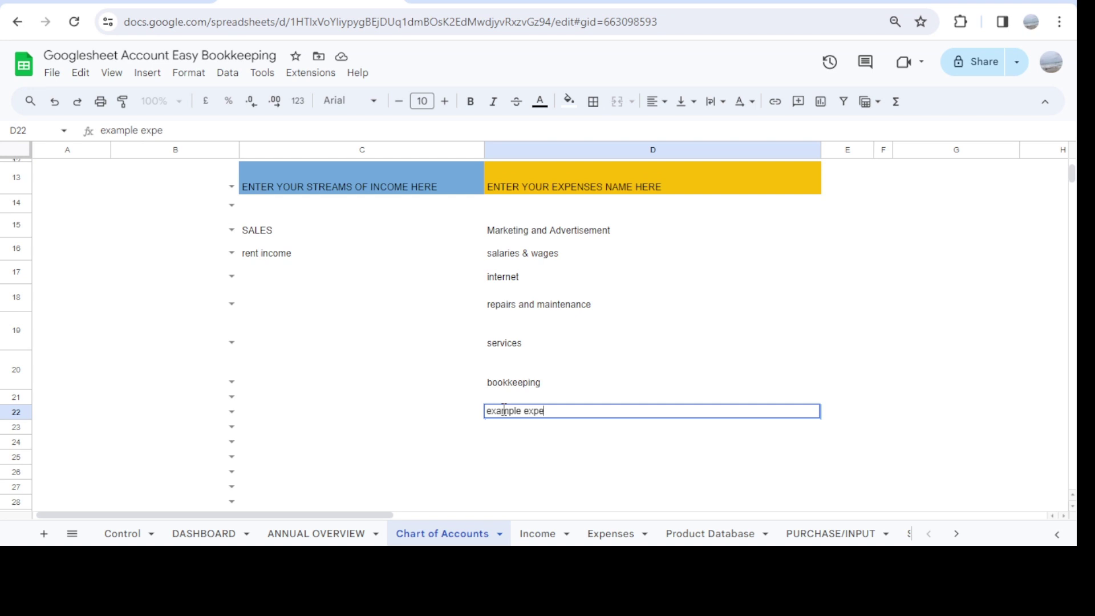
type("nse")
key("Return")
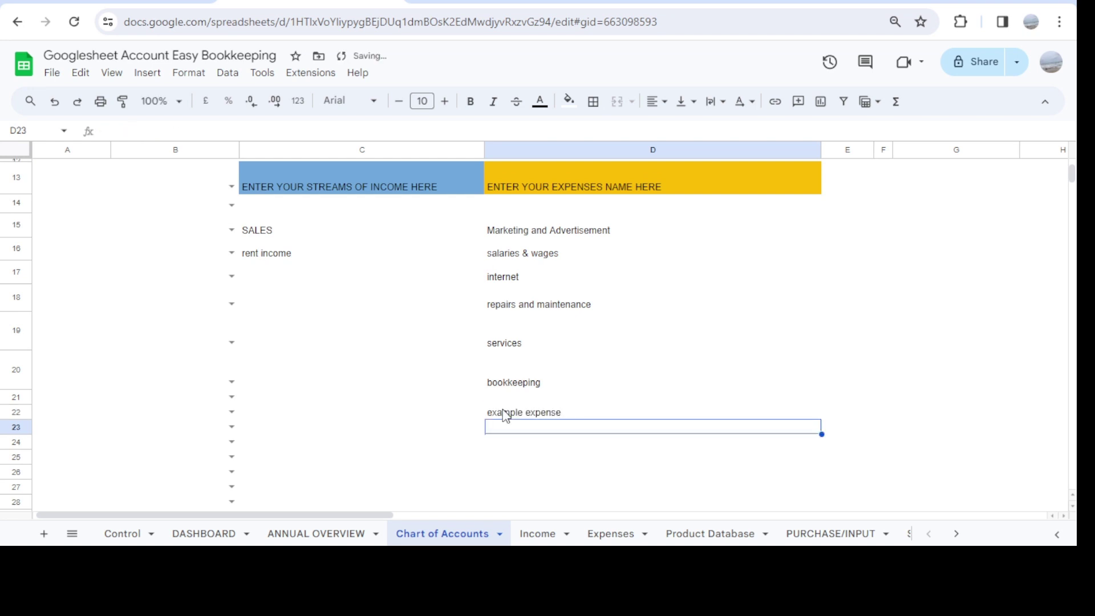
Clear the account type of the first transaction on the Income sheet, then return to the Chart of Accounts income streams
left_click(541, 535)
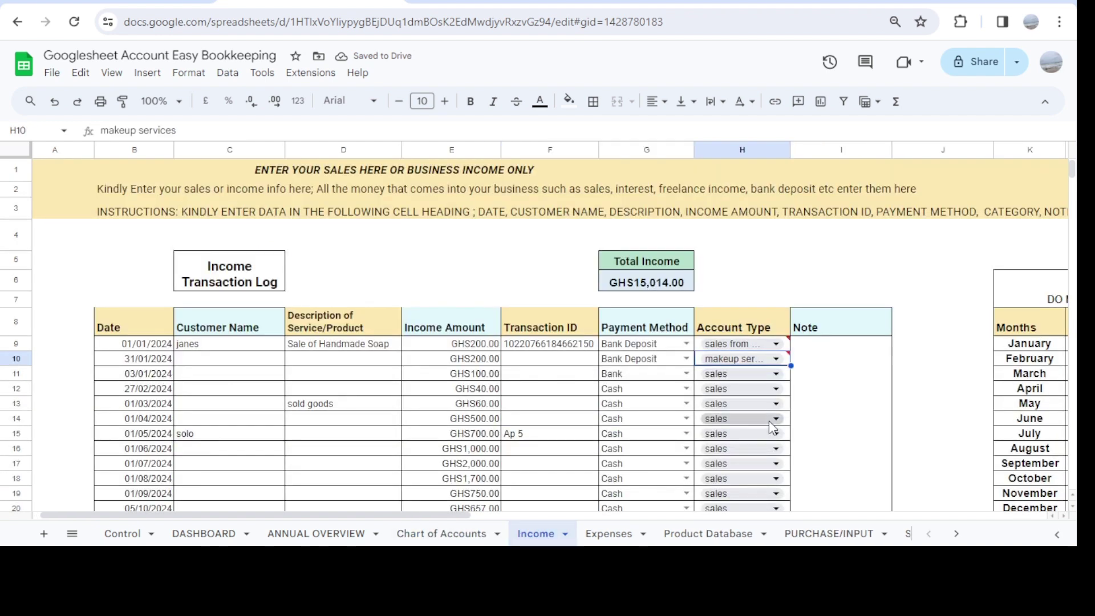
mouse_move(779, 349)
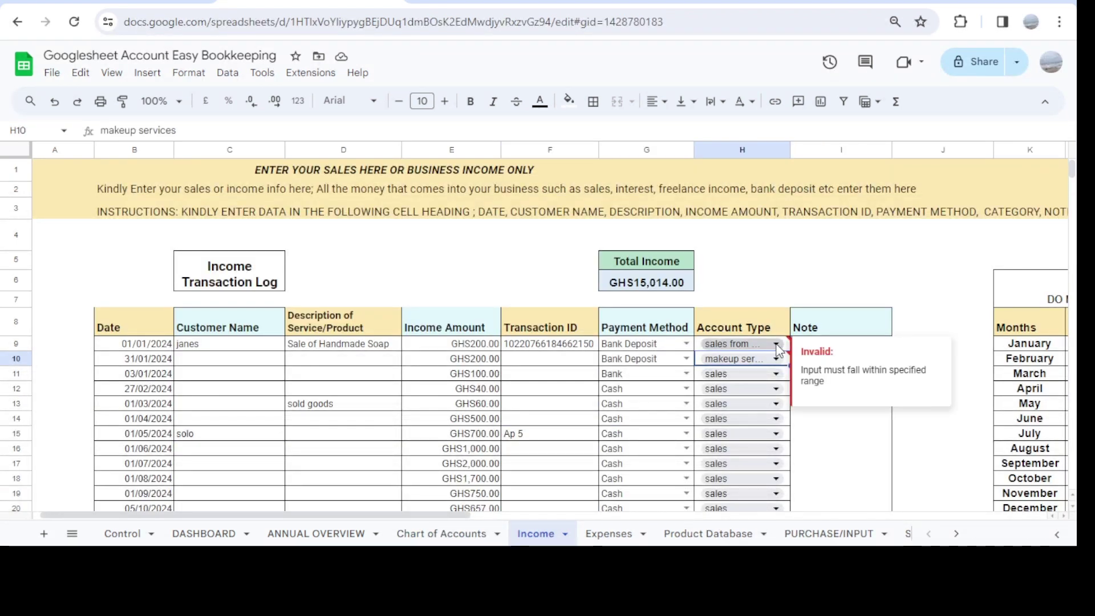
double_click(778, 346)
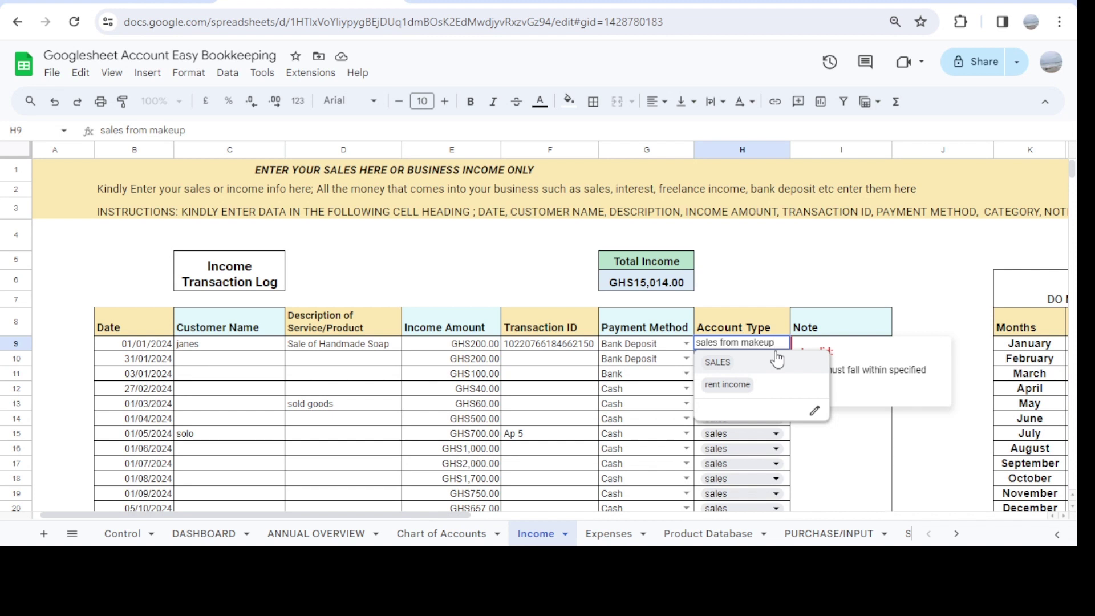
key("ctrl+BackSpace")
key("ctrl+BackSpace")
key("ctrl+BackSpace")
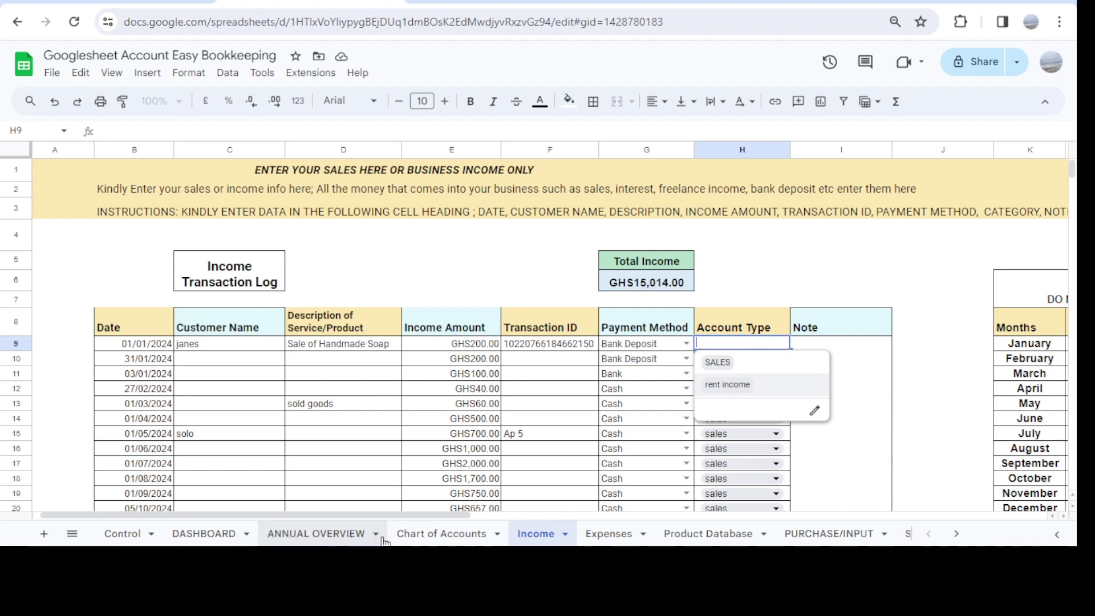
left_click(420, 536)
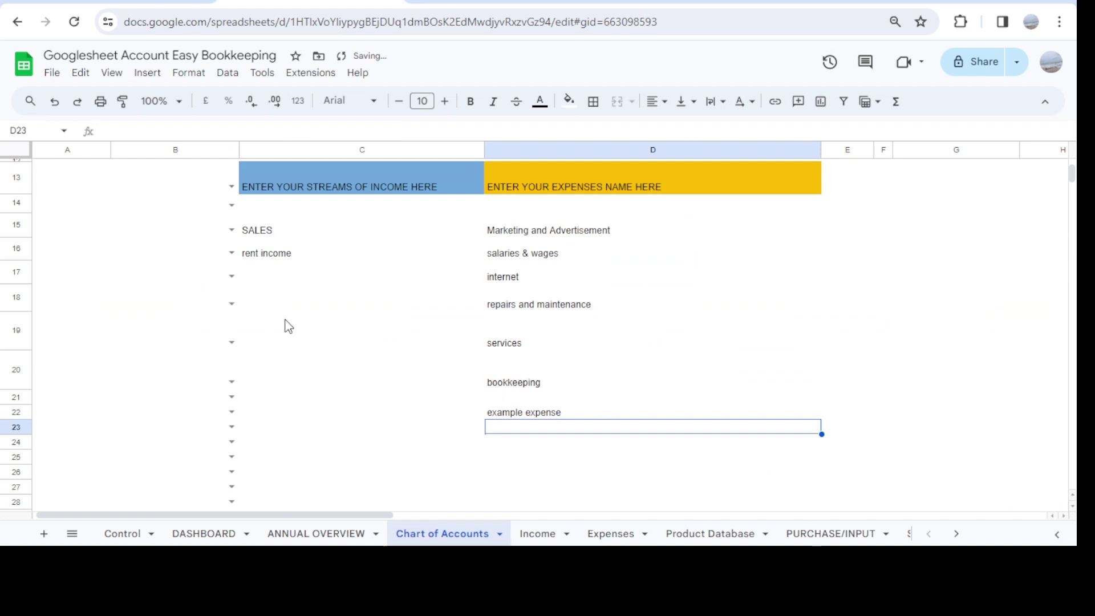
left_click(261, 279)
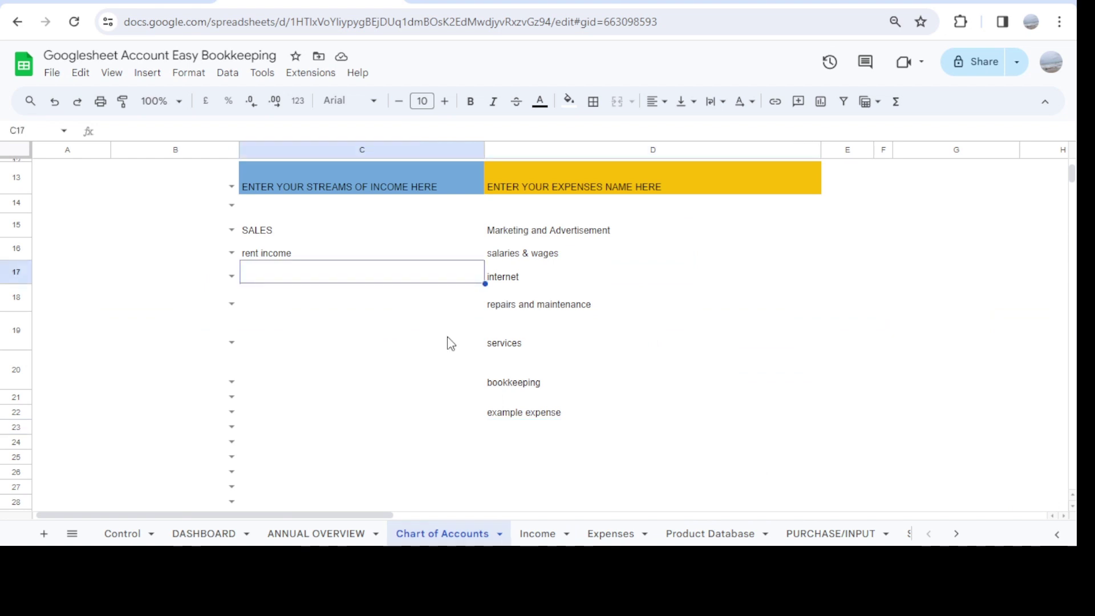
Set the expense category of the first entry on the Expenses sheet to "bookkeeping"
left_click(612, 535)
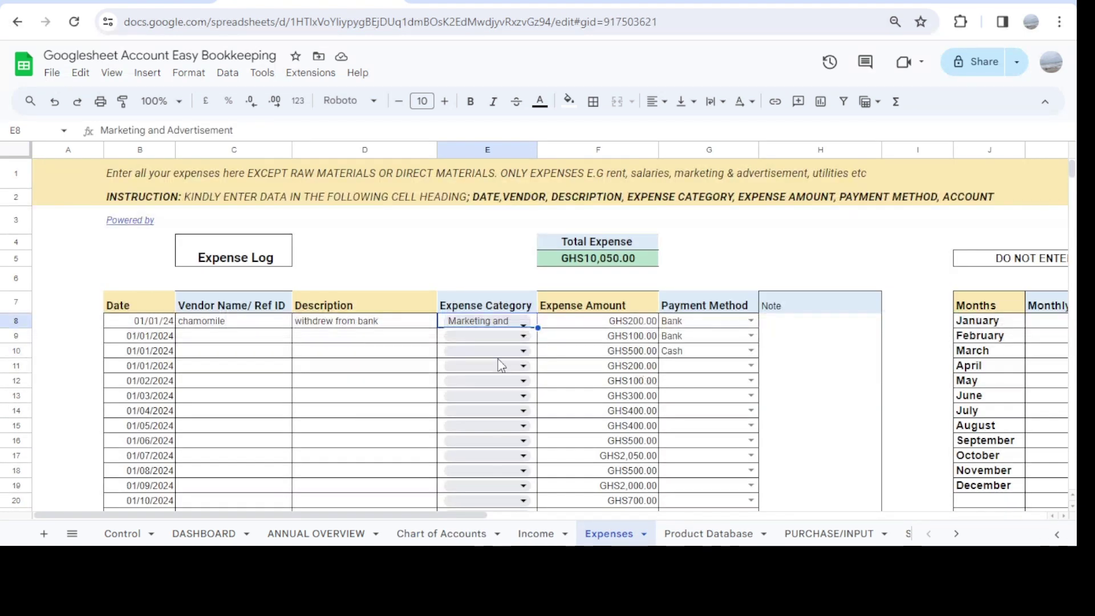
left_click(524, 326)
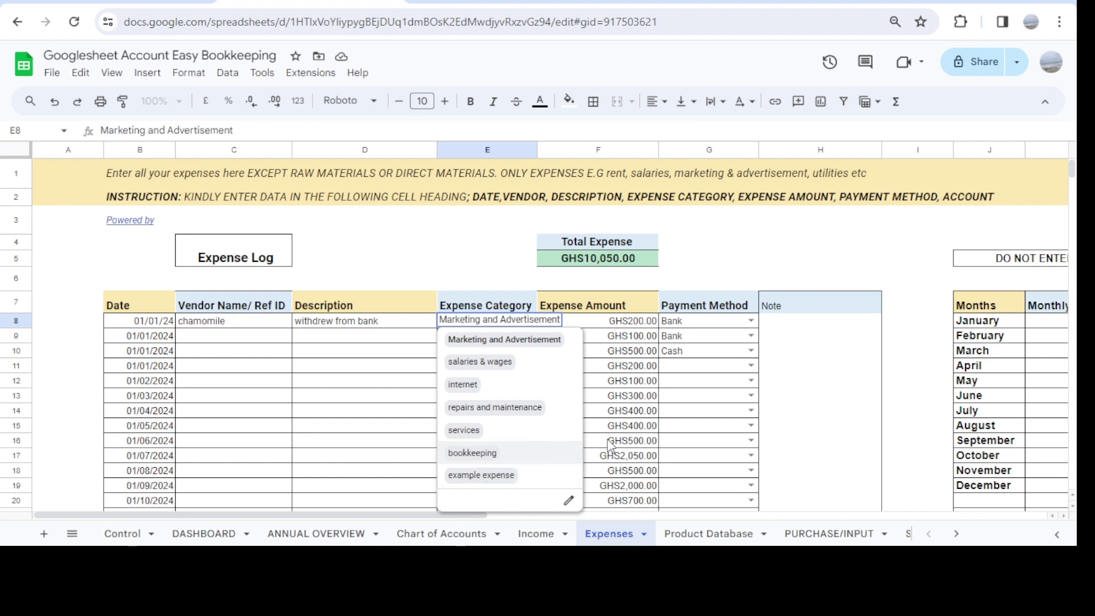
key("Return")
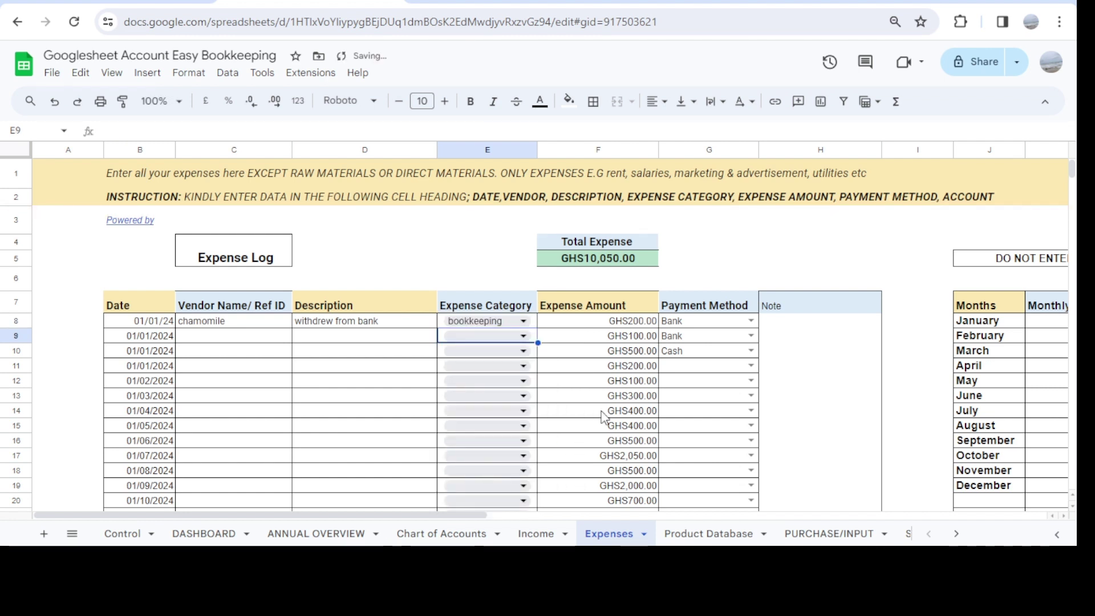
Review the account categories, income streams and expense names on the Chart of Accounts sheet
left_click(425, 536)
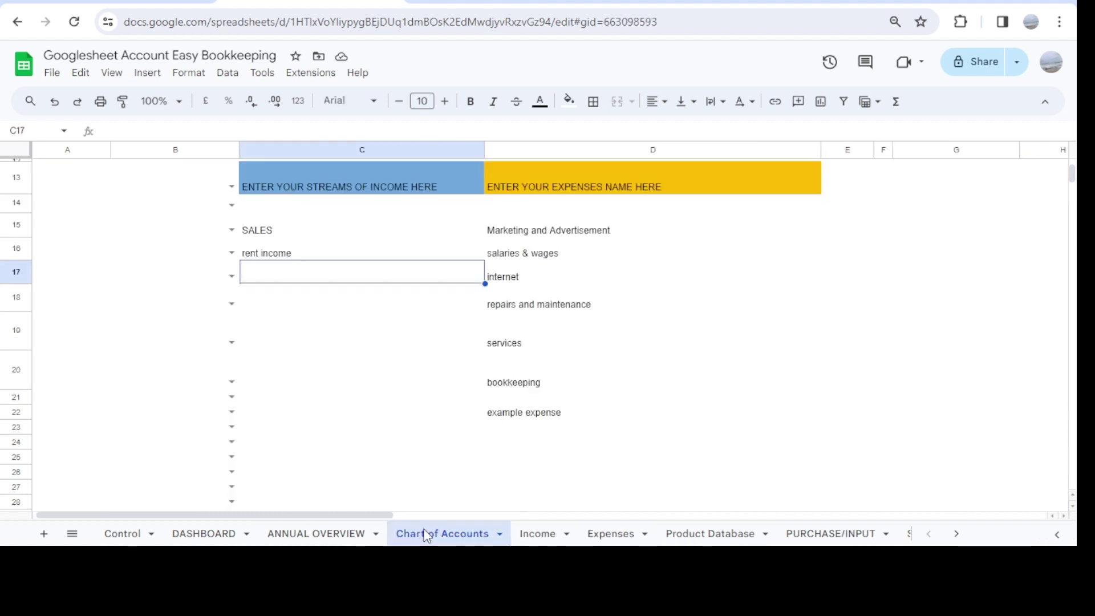
scroll(473, 378, "up", 4)
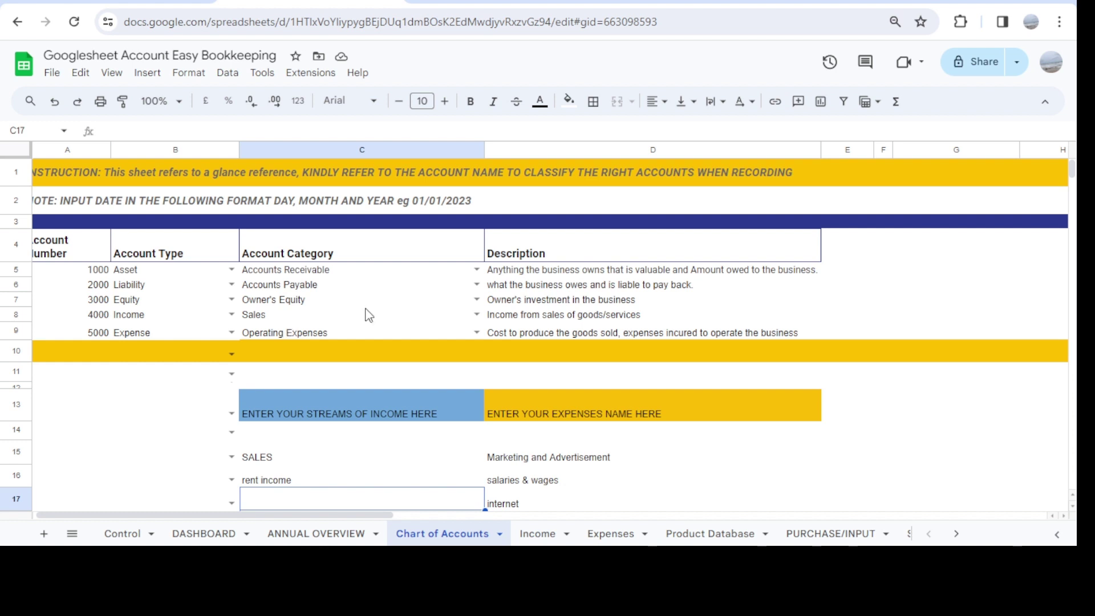
scroll(368, 315, "down", 3)
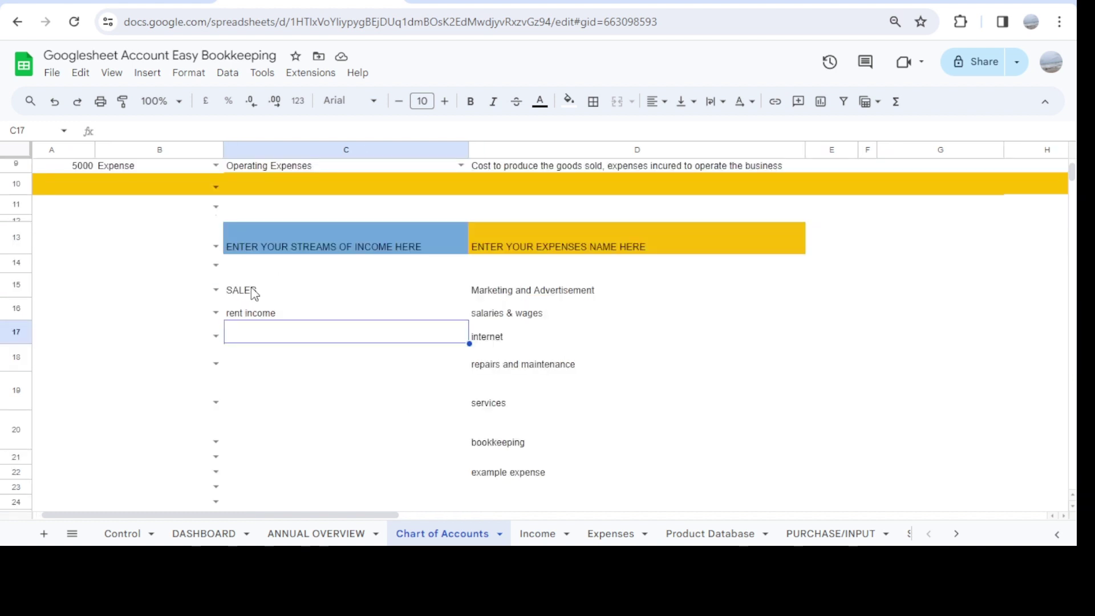